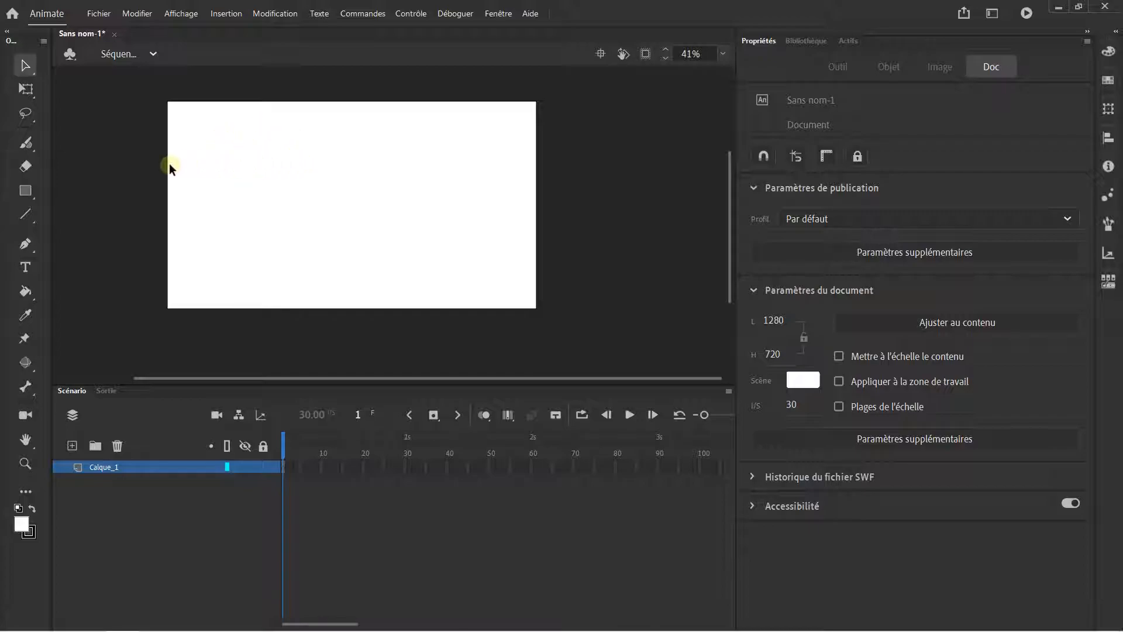
# Step: Draw a circle about 125 px wide in the left part of the stage with the Oval tool
pyautogui.click(24, 187)
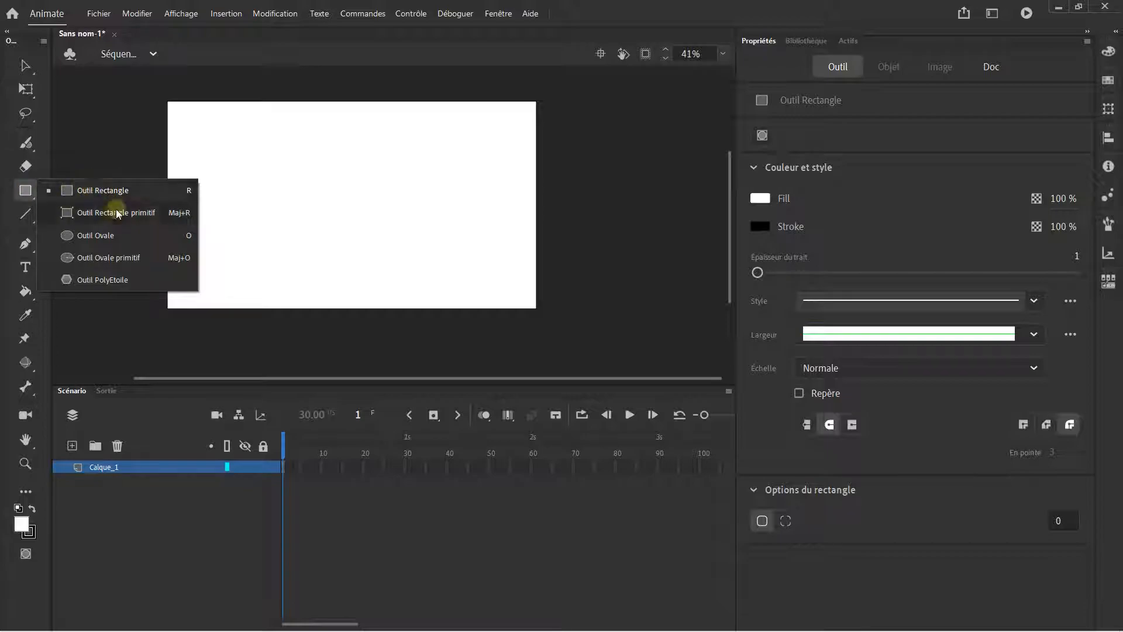
pyautogui.click(108, 233)
pyautogui.scroll(1, 219, 183)
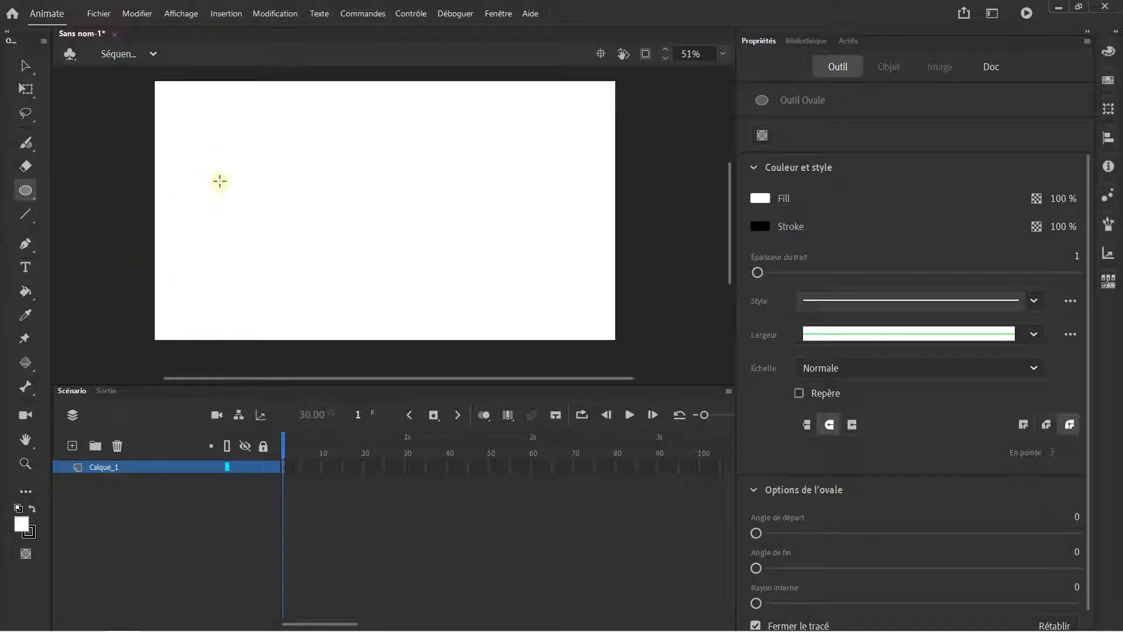
pyautogui.moveTo(197, 158); pyautogui.dragTo(237, 203)
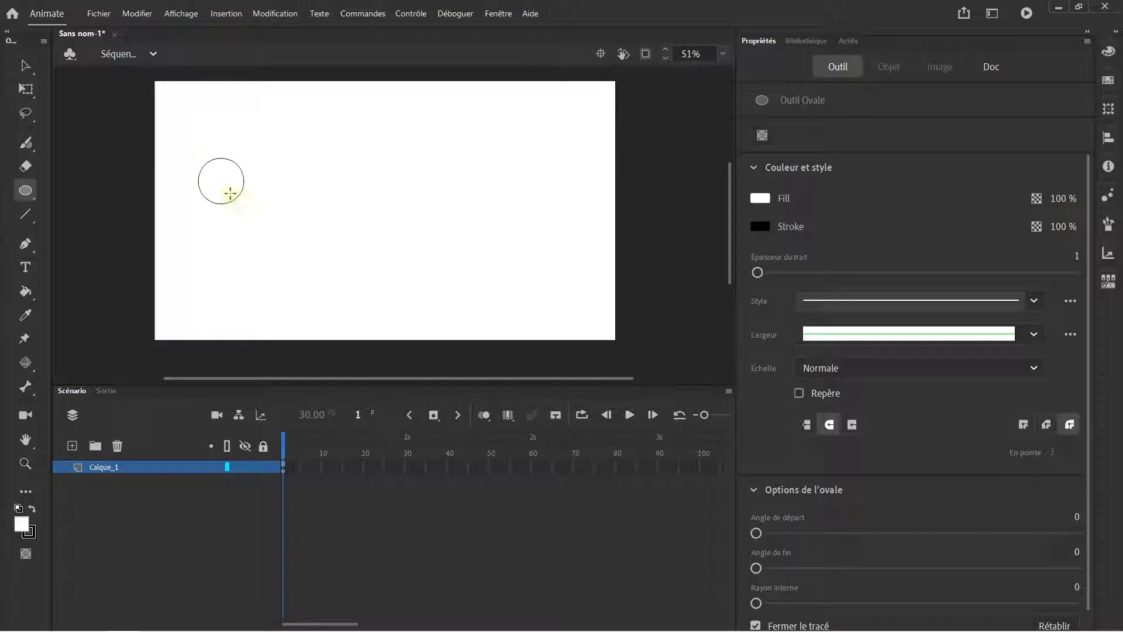
# Step: Give the circle a solid red fill and remove its black stroke
pyautogui.click(25, 65)
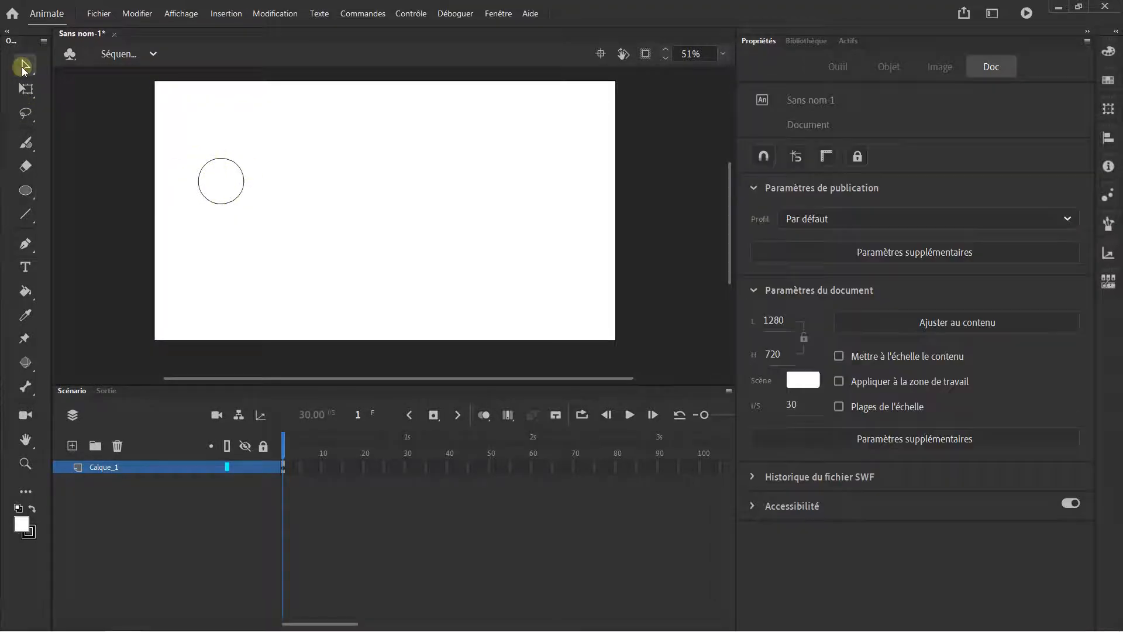
pyautogui.click(214, 169)
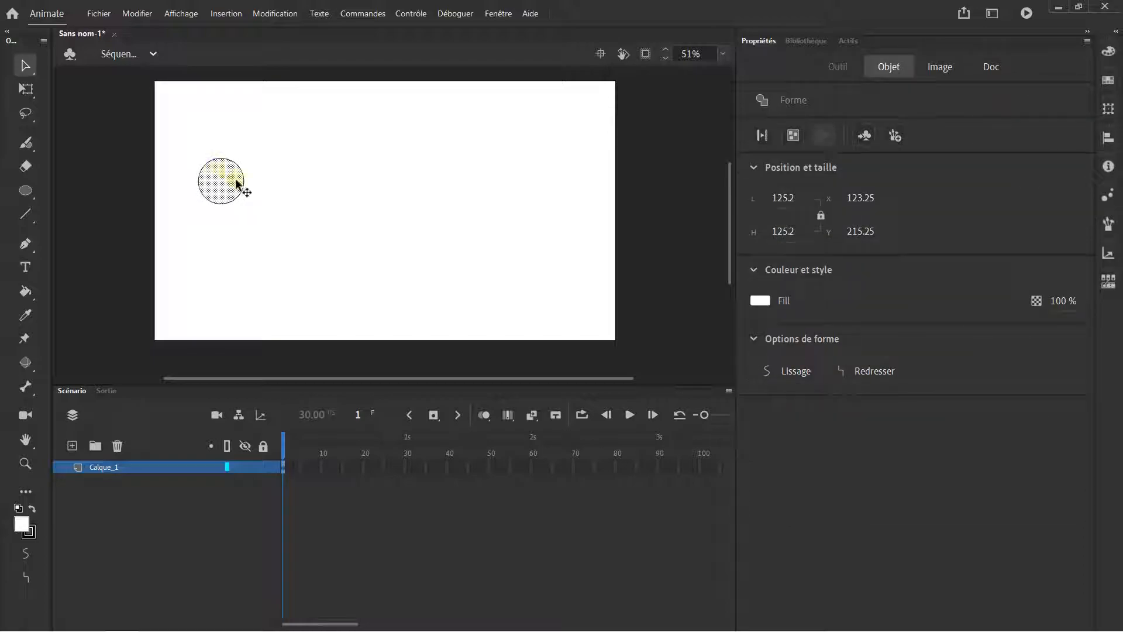
pyautogui.doubleClick(220, 181)
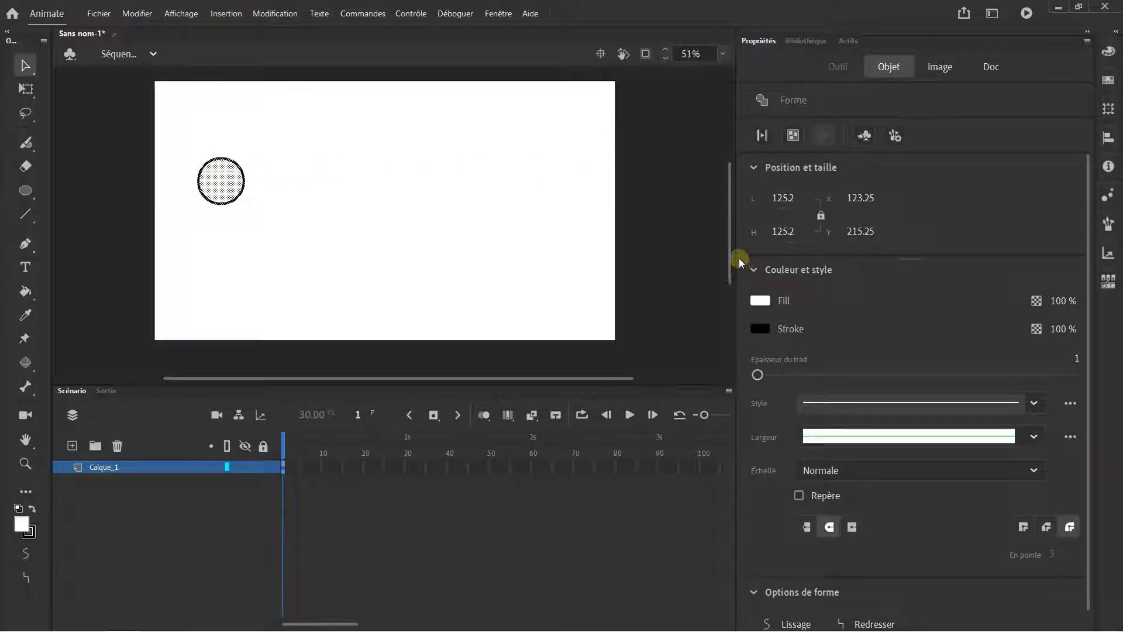
pyautogui.click(767, 300)
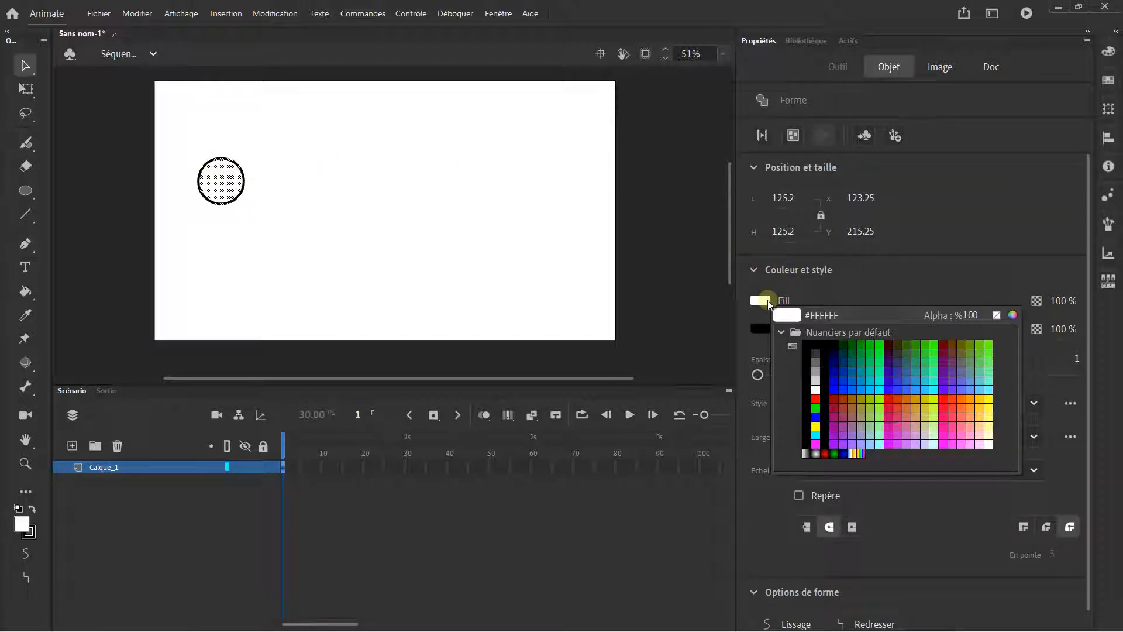
pyautogui.click(816, 399)
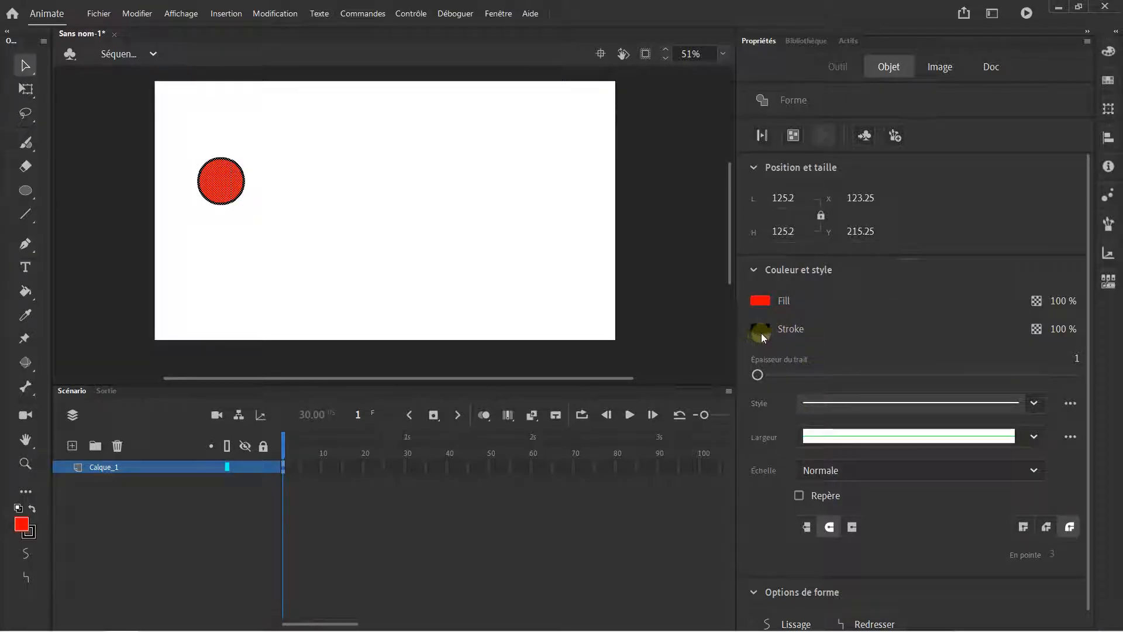
pyautogui.click(761, 330)
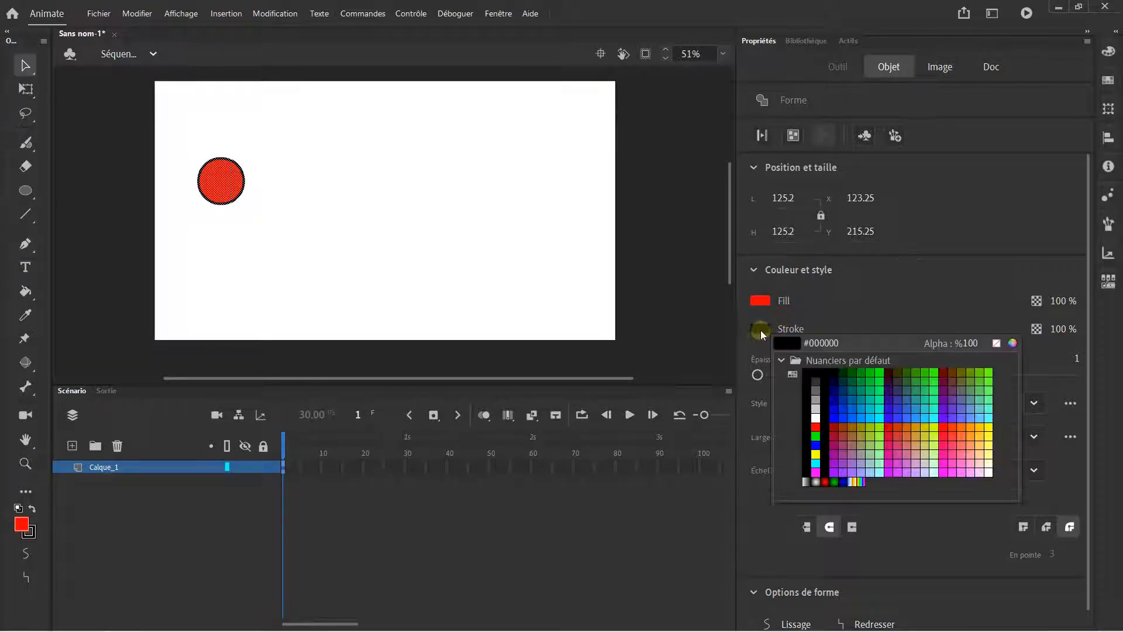
pyautogui.click(996, 343)
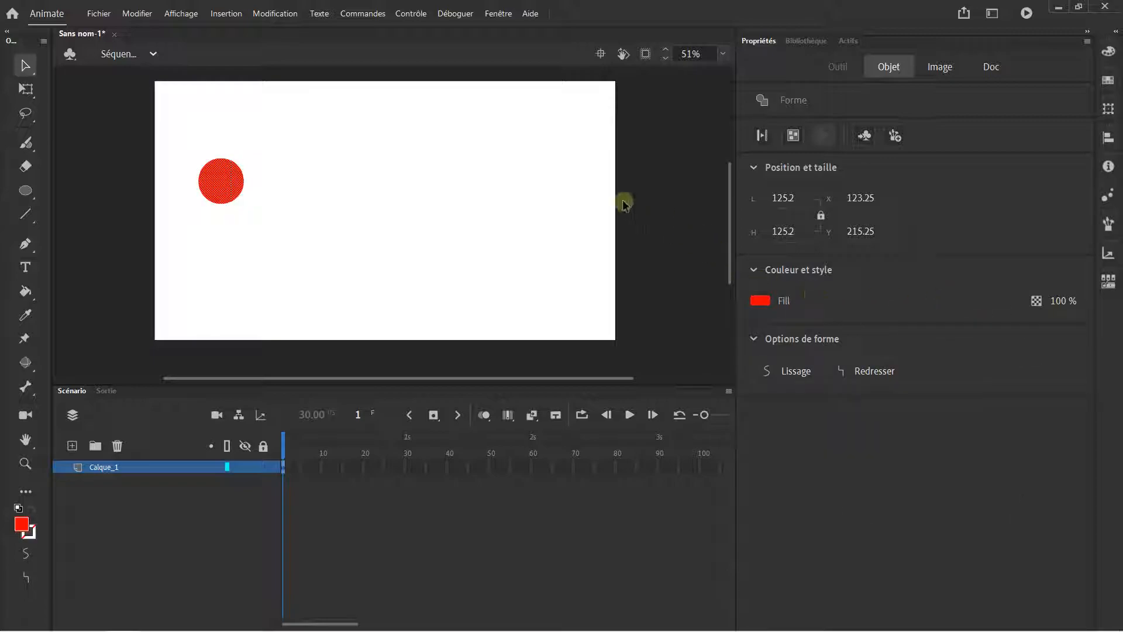
# Step: Convert the circle into a drawing object and move it to about X 106, Y 260
pyautogui.click(794, 136)
pyautogui.moveTo(214, 186); pyautogui.dragTo(207, 203)
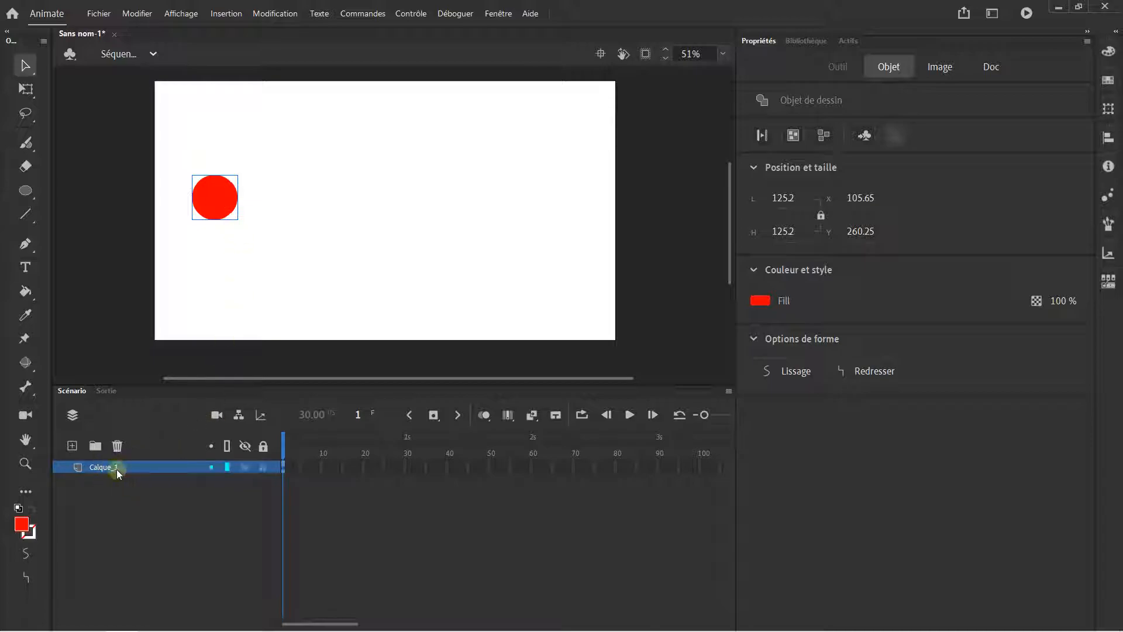
# Step: Convert the red circle into a symbol named Cercle of type Clip
pyautogui.rightClick(210, 194)
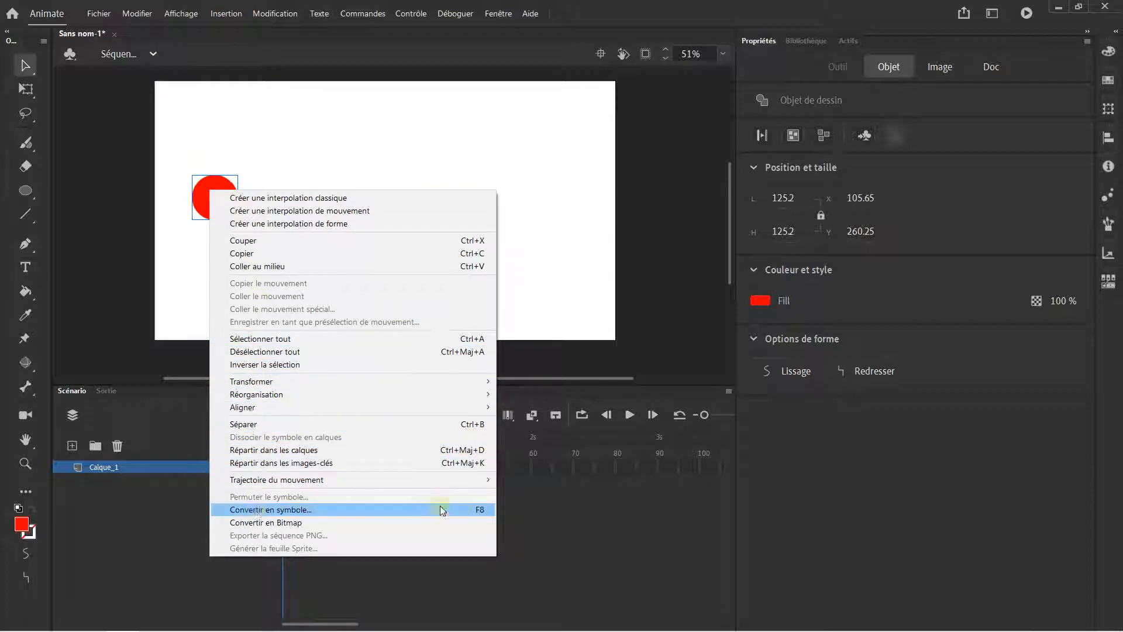
pyautogui.click(300, 511)
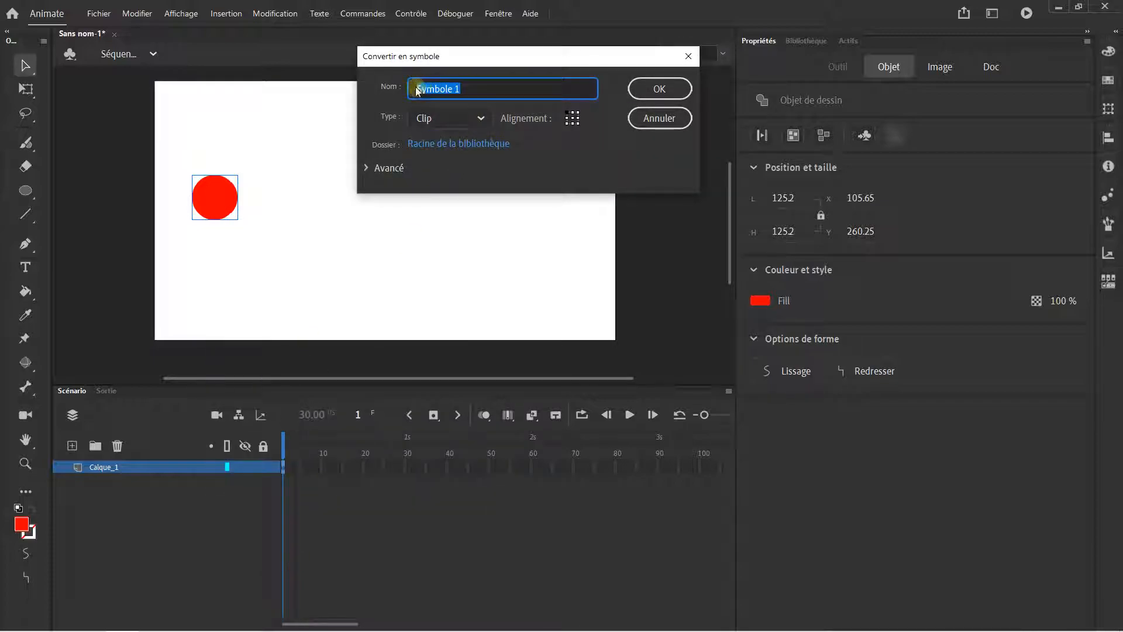
pyautogui.press('capslock')
pyautogui.write('C')
pyautogui.press('capslock')
pyautogui.write('erclr')
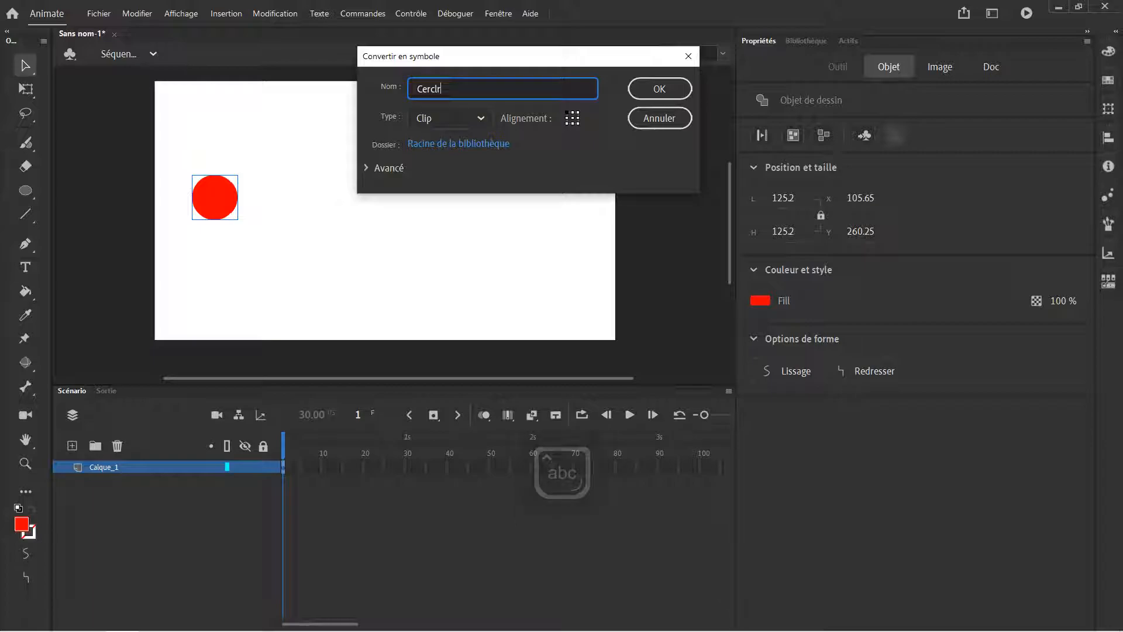
pyautogui.press('BackSpace')
pyautogui.write('e')
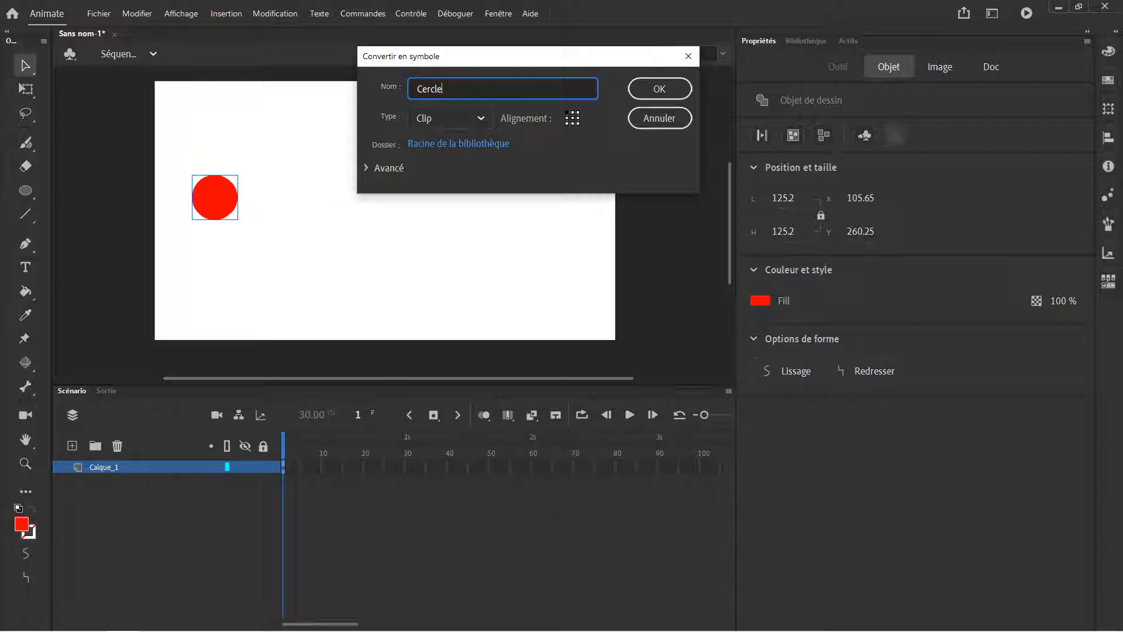
pyautogui.press('Return')
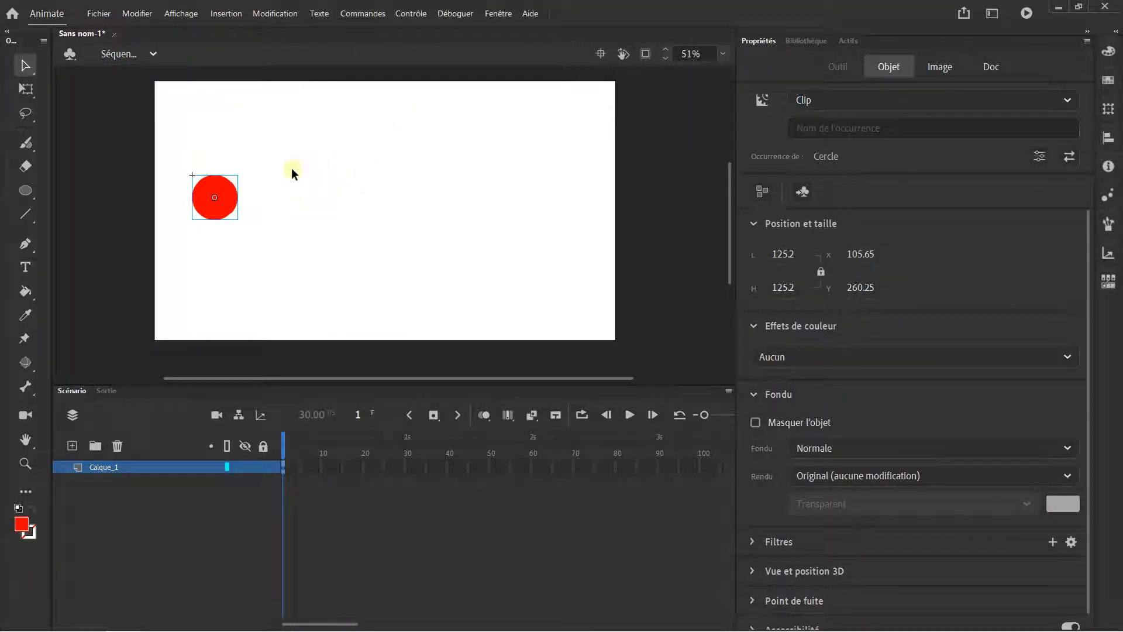
# Step: Examine the Cercle symbol in the library and the document's frame rate setting
pyautogui.click(805, 39)
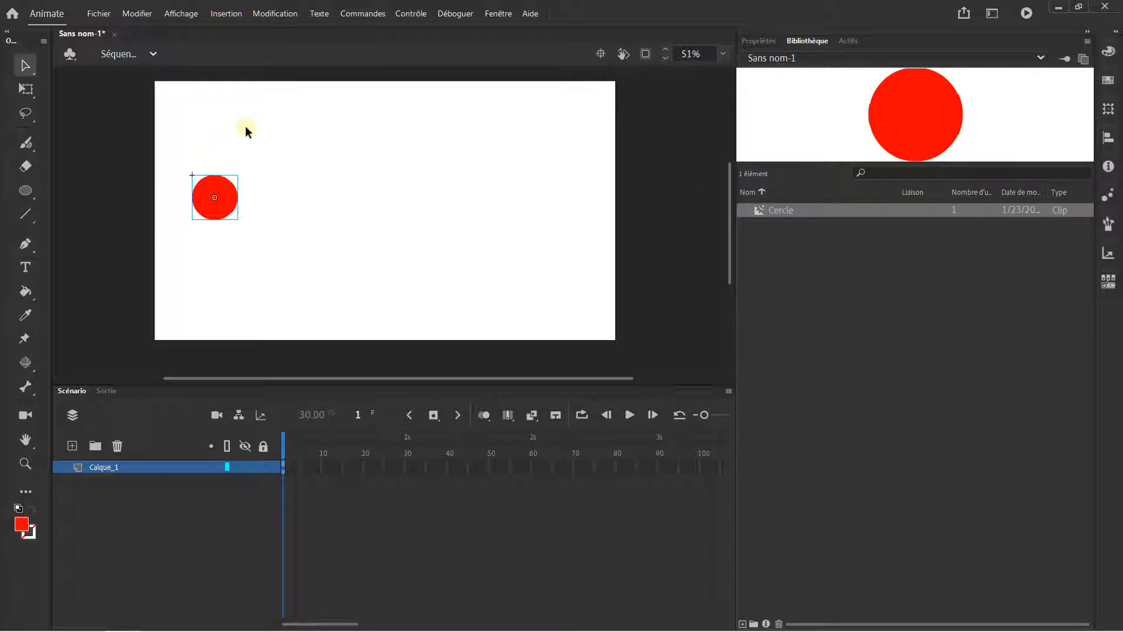
pyautogui.click(120, 149)
pyautogui.press('alt')
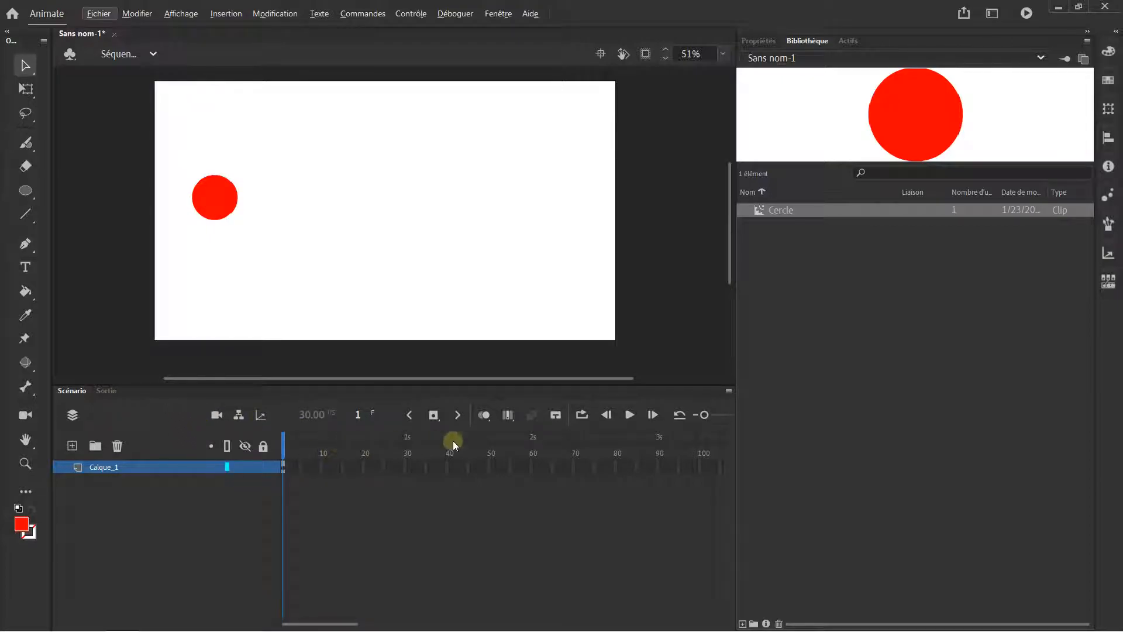
pyautogui.moveTo(439, 384); pyautogui.dragTo(439, 376)
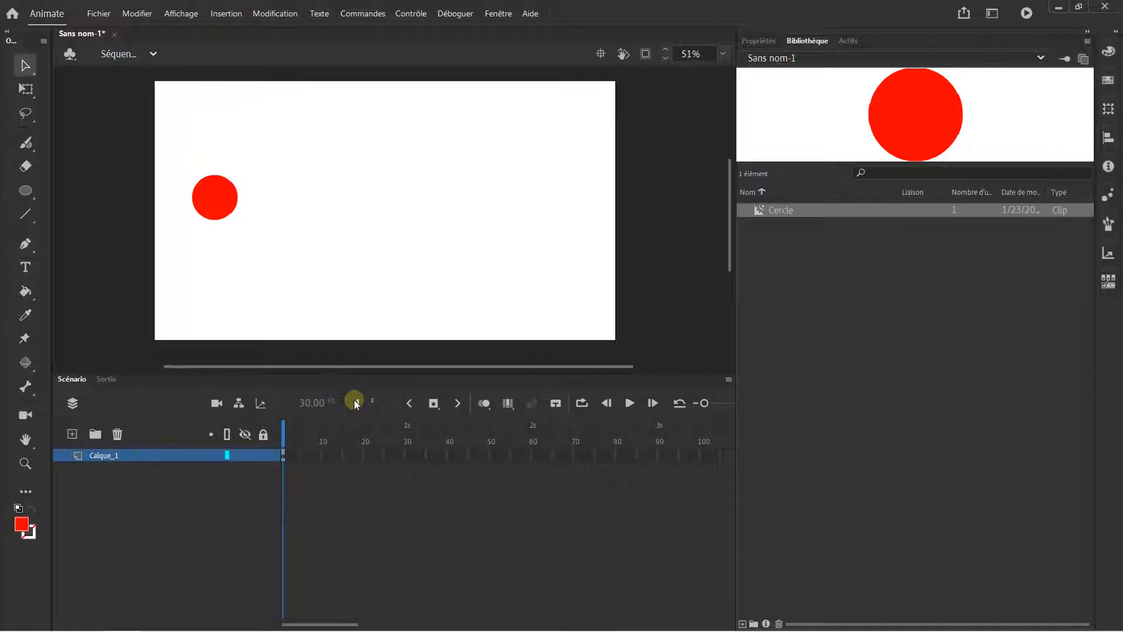
pyautogui.click(759, 42)
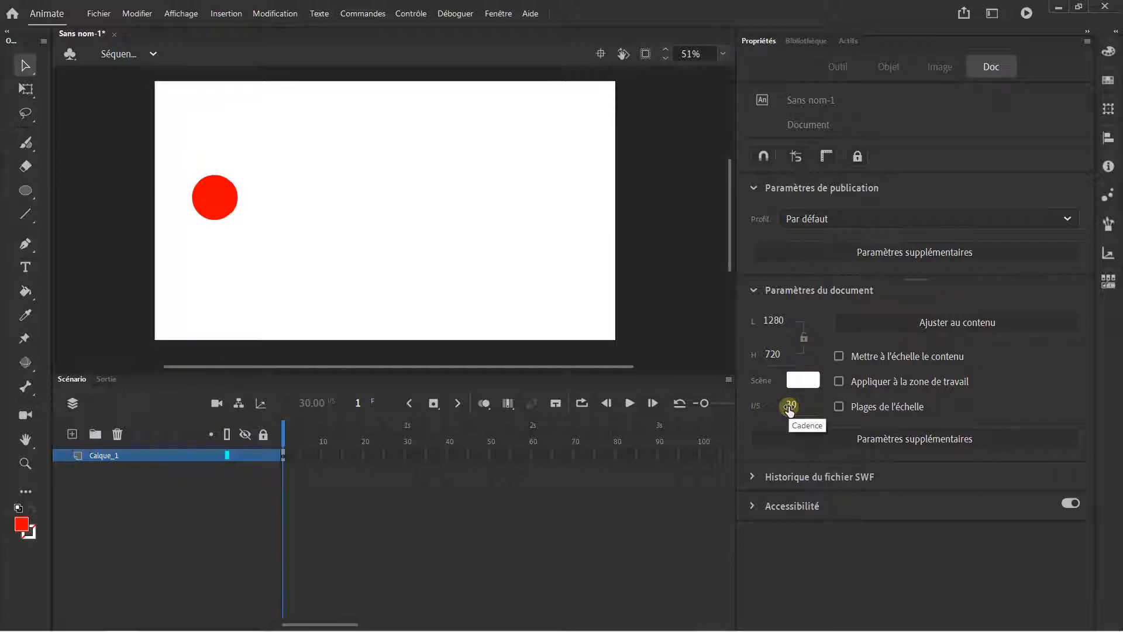
# Step: Try extending Calque_1 by inserting a regular frame at frame 30
pyautogui.moveTo(705, 403); pyautogui.dragTo(724, 406)
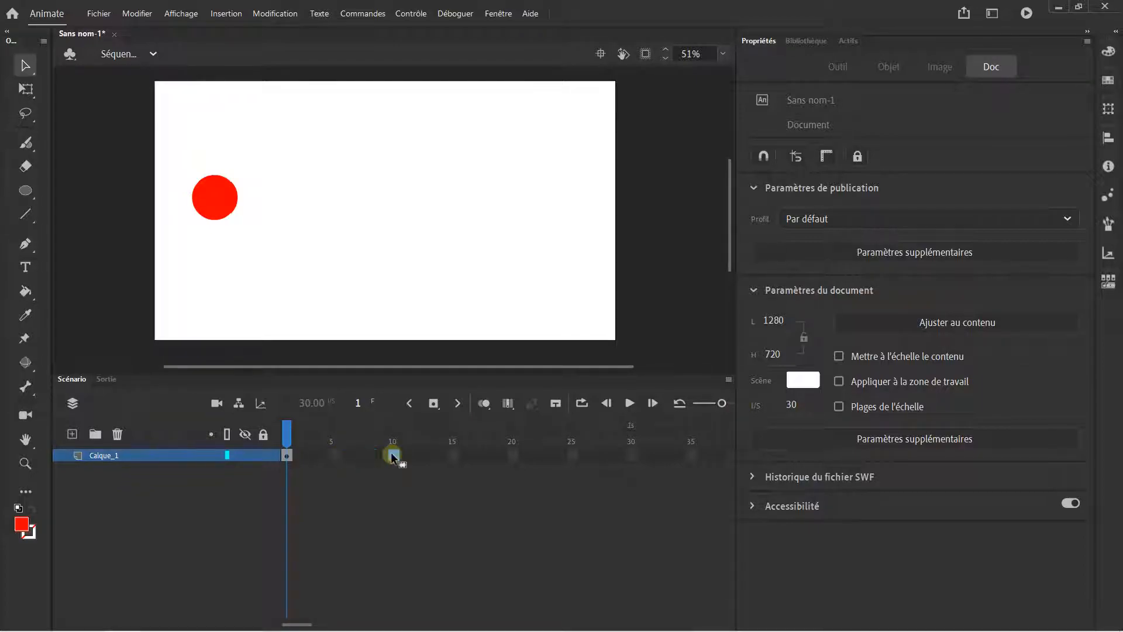
pyautogui.moveTo(465, 456); pyautogui.dragTo(639, 456)
pyautogui.moveTo(291, 432); pyautogui.dragTo(333, 431)
pyautogui.click(633, 456)
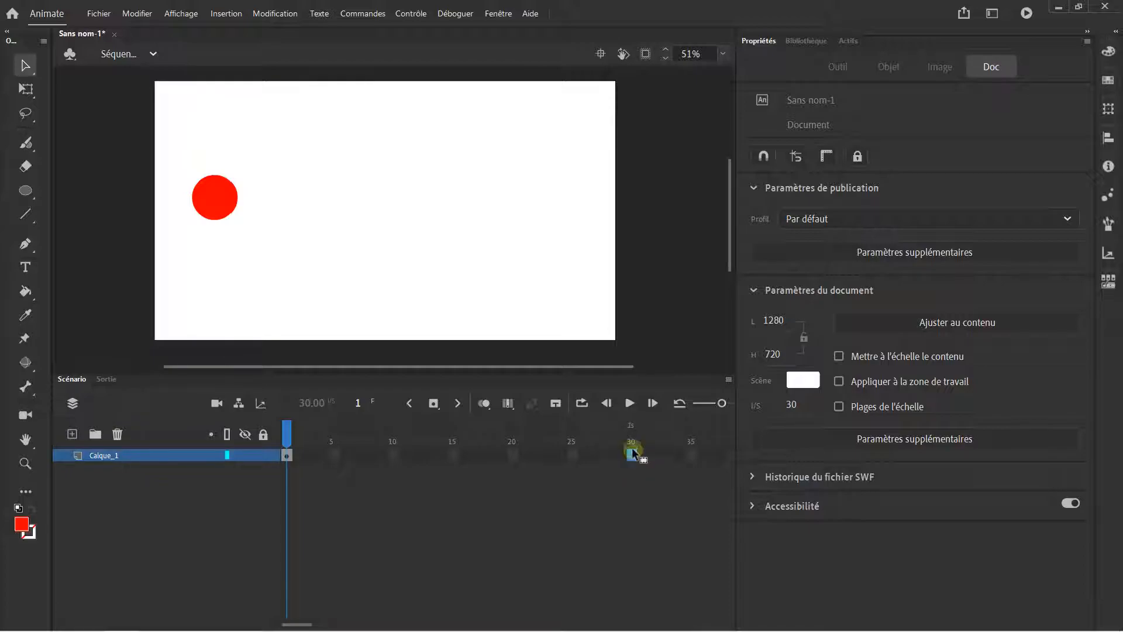
pyautogui.rightClick(632, 456)
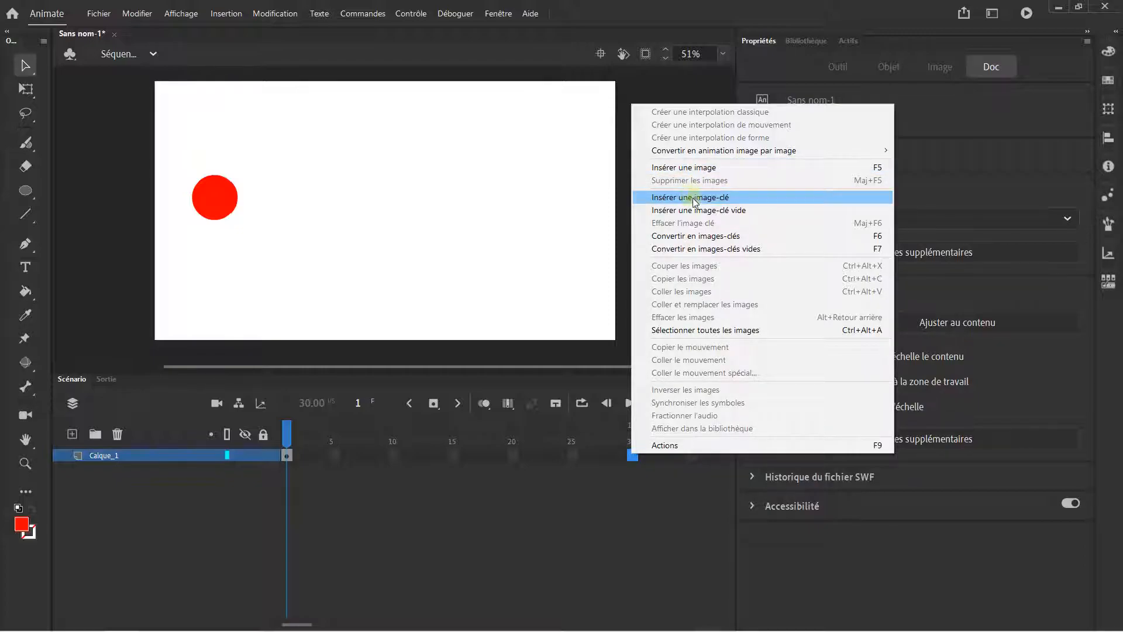
pyautogui.click(722, 201)
pyautogui.click(682, 170)
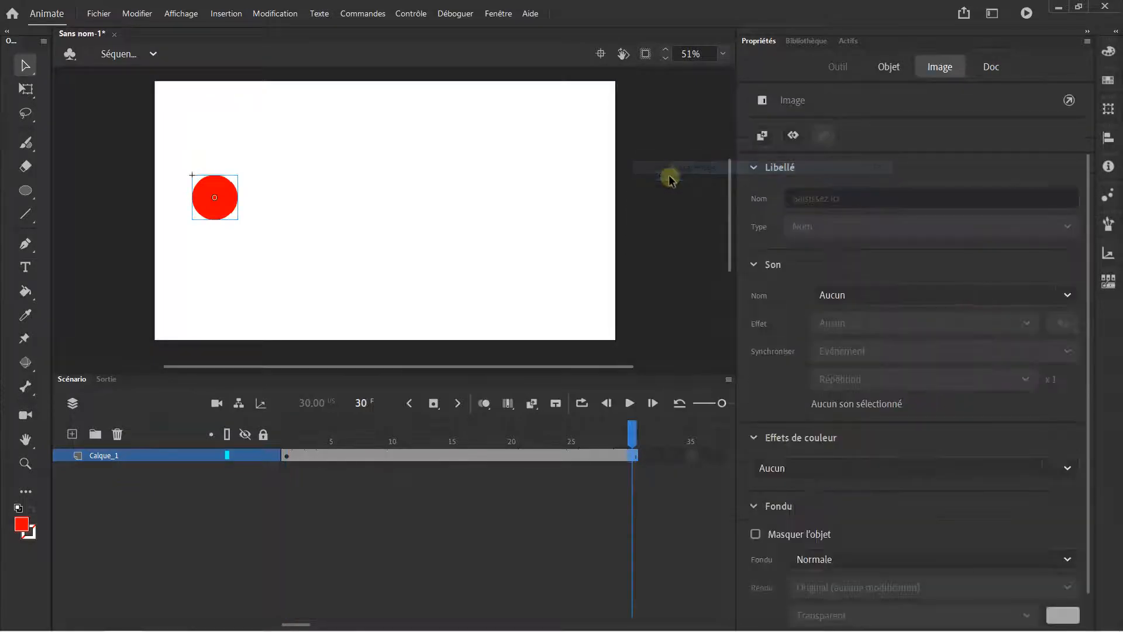
# Step: Try moving the circle horizontally to the right part of the stage at frame 30, and scrub back to frame 1 to check
pyautogui.moveTo(635, 437)
pyautogui.mouseDown()
pyautogui.moveTo(281, 419)
pyautogui.moveTo(628, 423)
pyautogui.mouseUp()
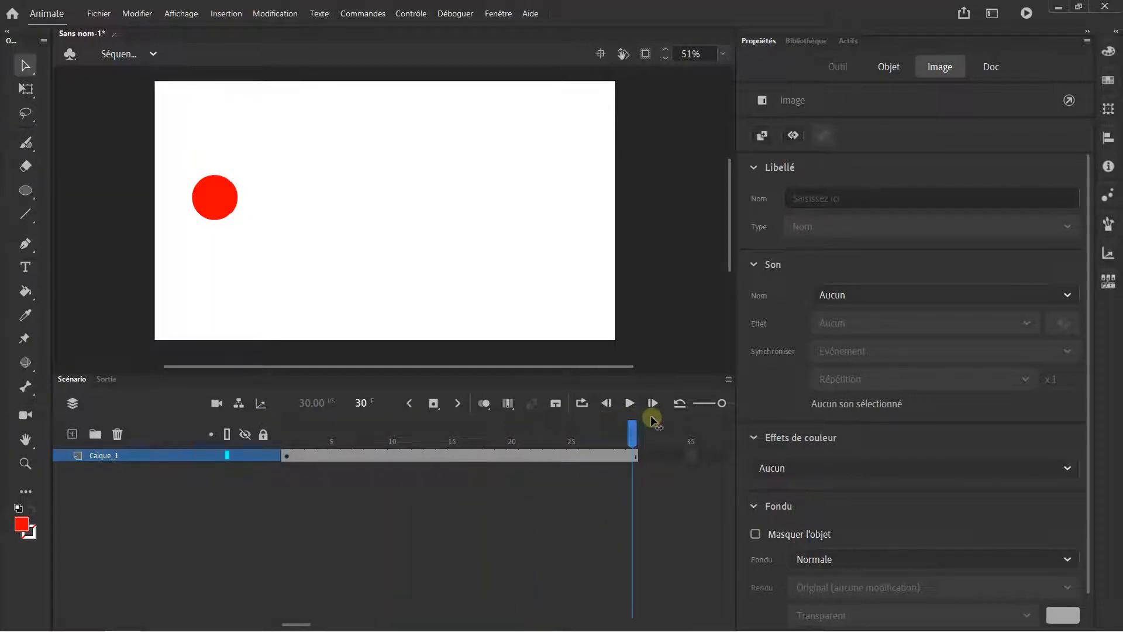
pyautogui.click(341, 243)
pyautogui.moveTo(216, 202); pyautogui.dragTo(463, 203)
pyautogui.moveTo(626, 432)
pyautogui.mouseDown()
pyautogui.moveTo(269, 431)
pyautogui.moveTo(630, 421)
pyautogui.moveTo(263, 413)
pyautogui.moveTo(631, 424)
pyautogui.mouseUp()
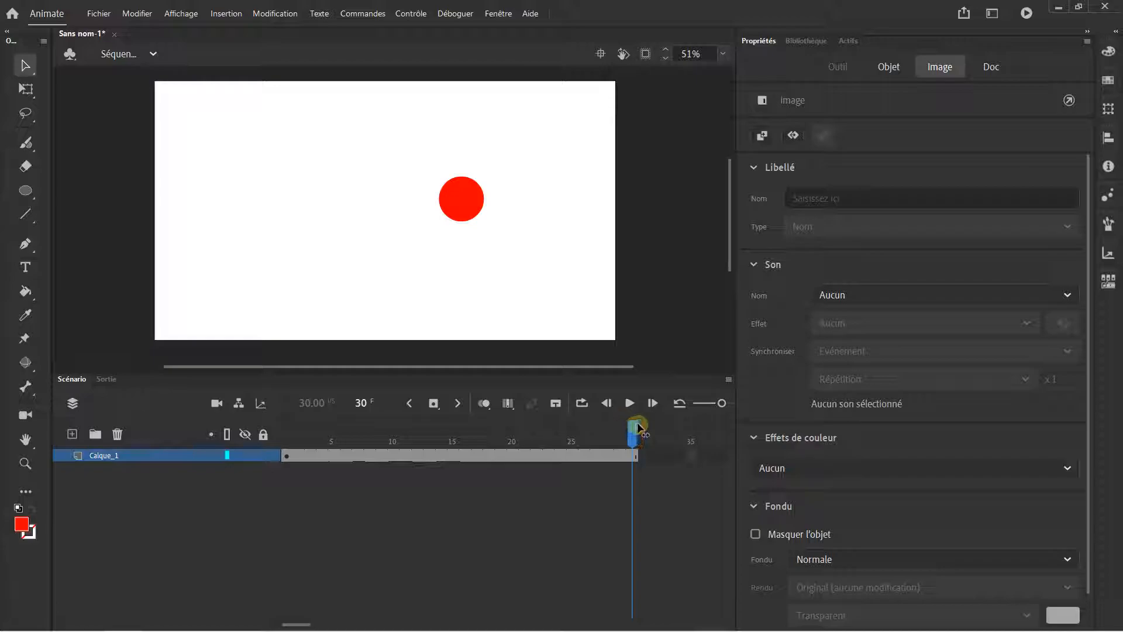
pyautogui.moveTo(640, 428); pyautogui.dragTo(278, 435)
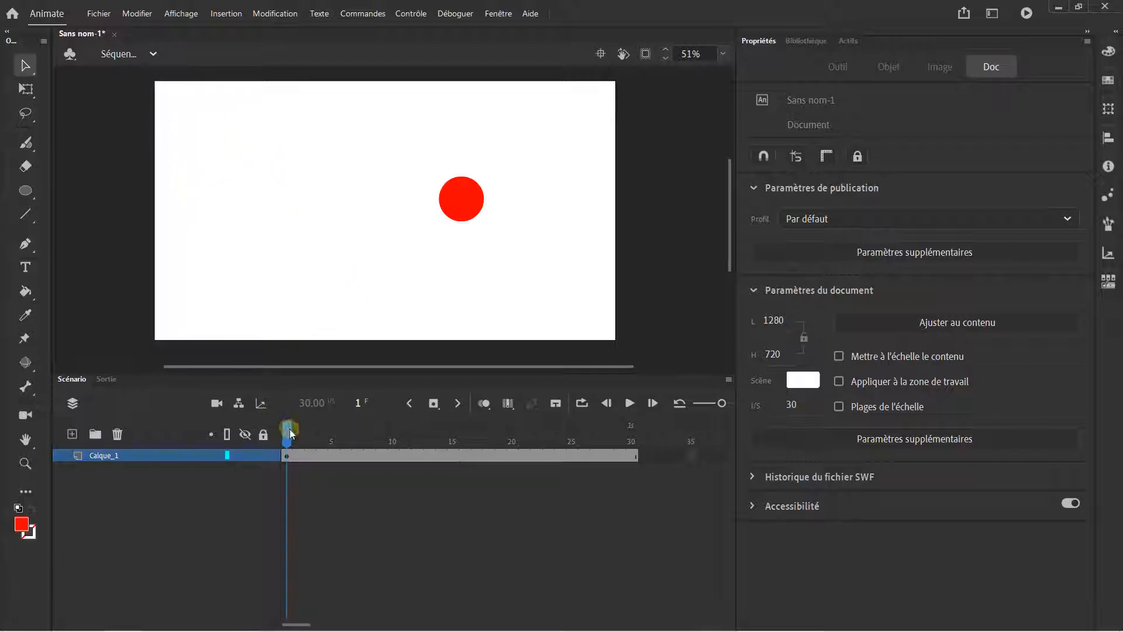
# Step: Undo the circle's move and the frame insertion on Calque_1
pyautogui.click(137, 15)
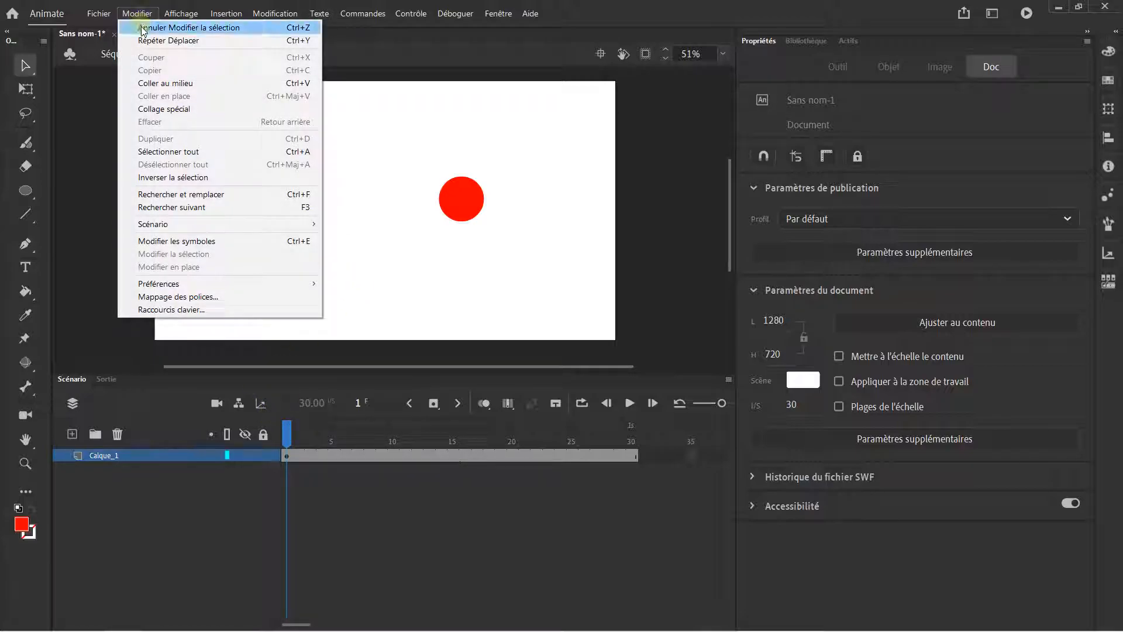
pyautogui.click(144, 30)
pyautogui.moveTo(631, 437); pyautogui.dragTo(222, 402)
pyautogui.click(151, 17)
pyautogui.click(144, 26)
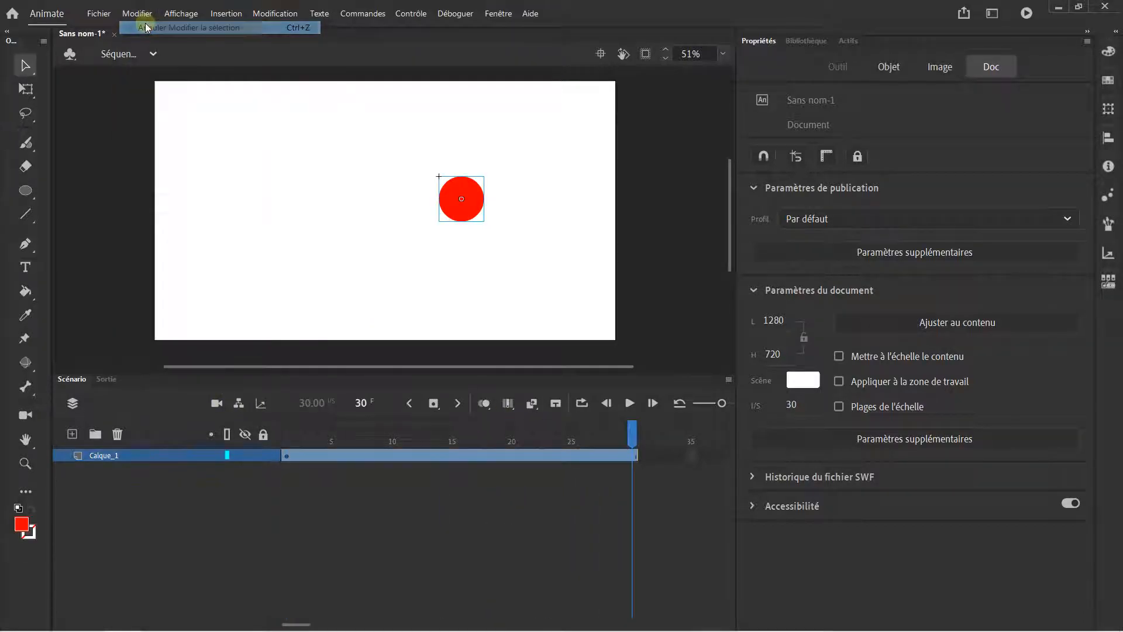
pyautogui.click(595, 457)
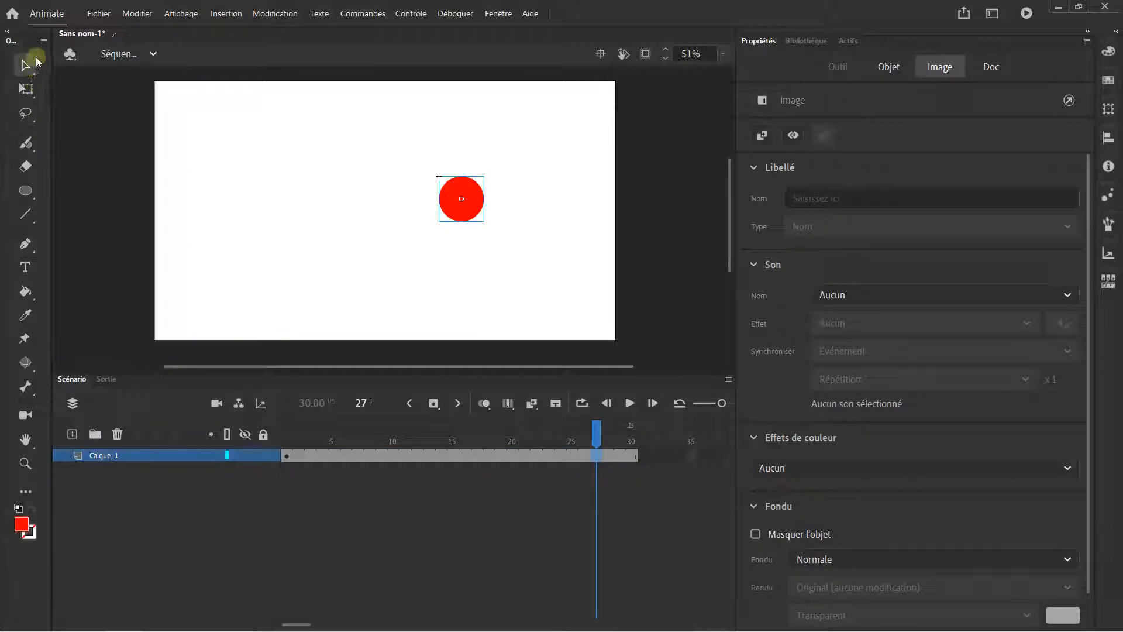
pyautogui.click(135, 14)
pyautogui.click(139, 27)
pyautogui.click(137, 14)
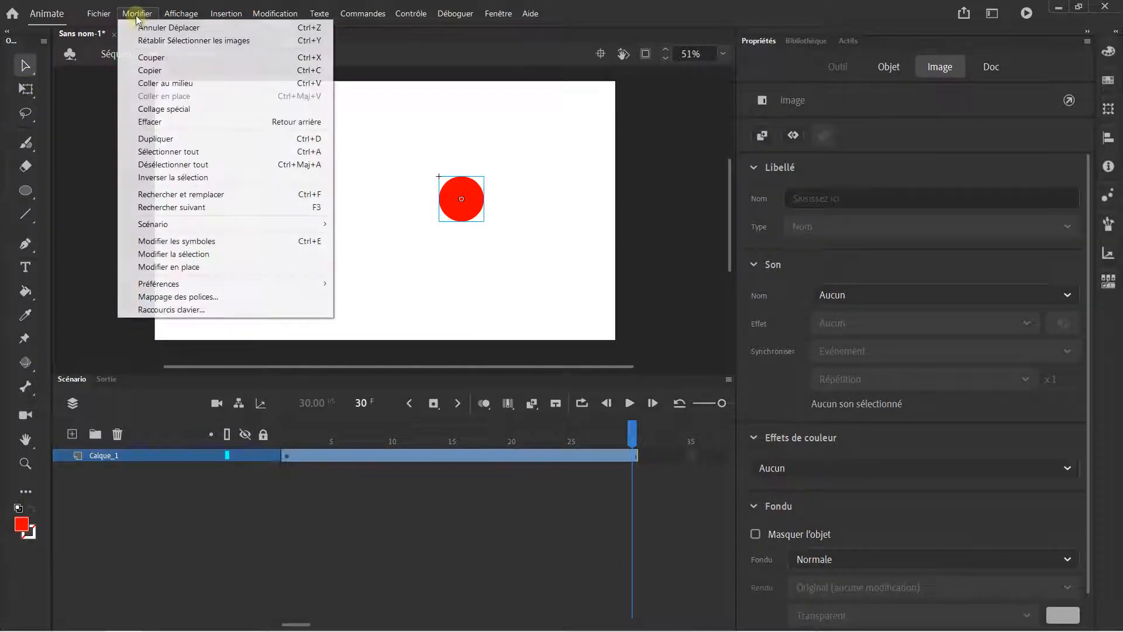
pyautogui.click(138, 28)
pyautogui.click(137, 13)
pyautogui.click(136, 31)
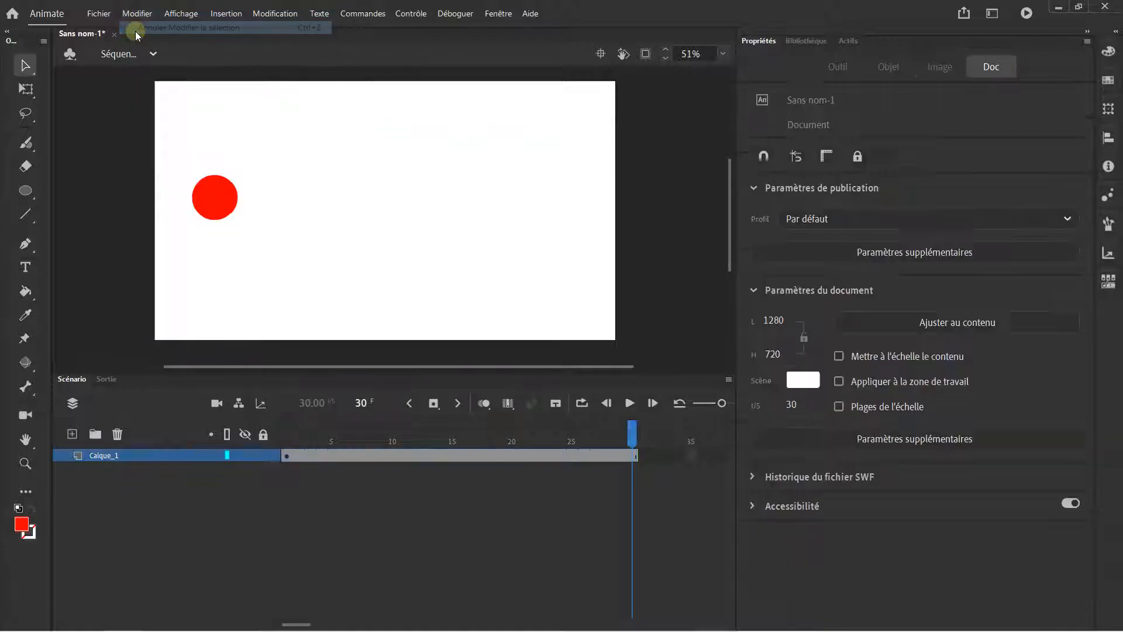
pyautogui.click(135, 15)
pyautogui.click(139, 27)
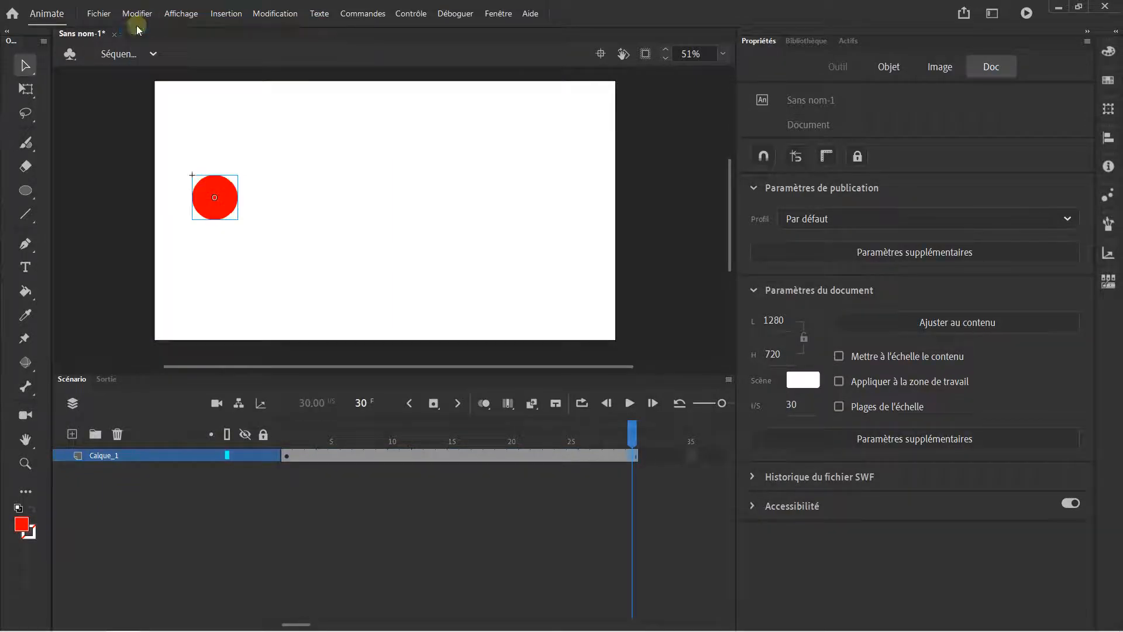
pyautogui.click(137, 14)
pyautogui.click(138, 27)
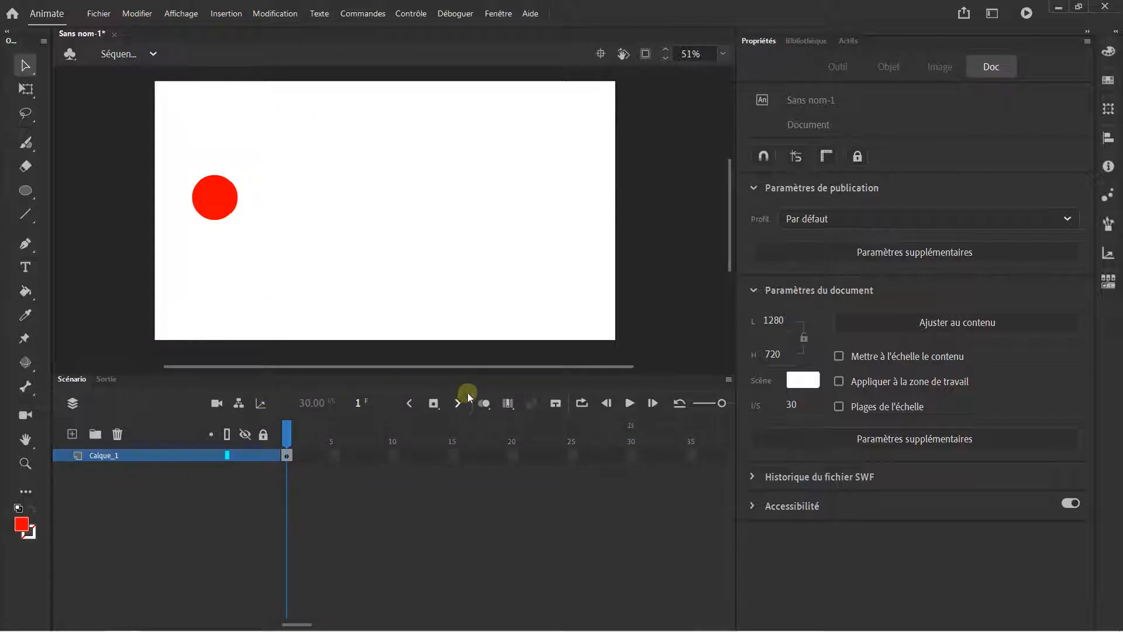
# Step: Insert a keyframe at frame 30 of Calque_1 and move the circle horizontally right to about X 859
pyautogui.rightClick(632, 457)
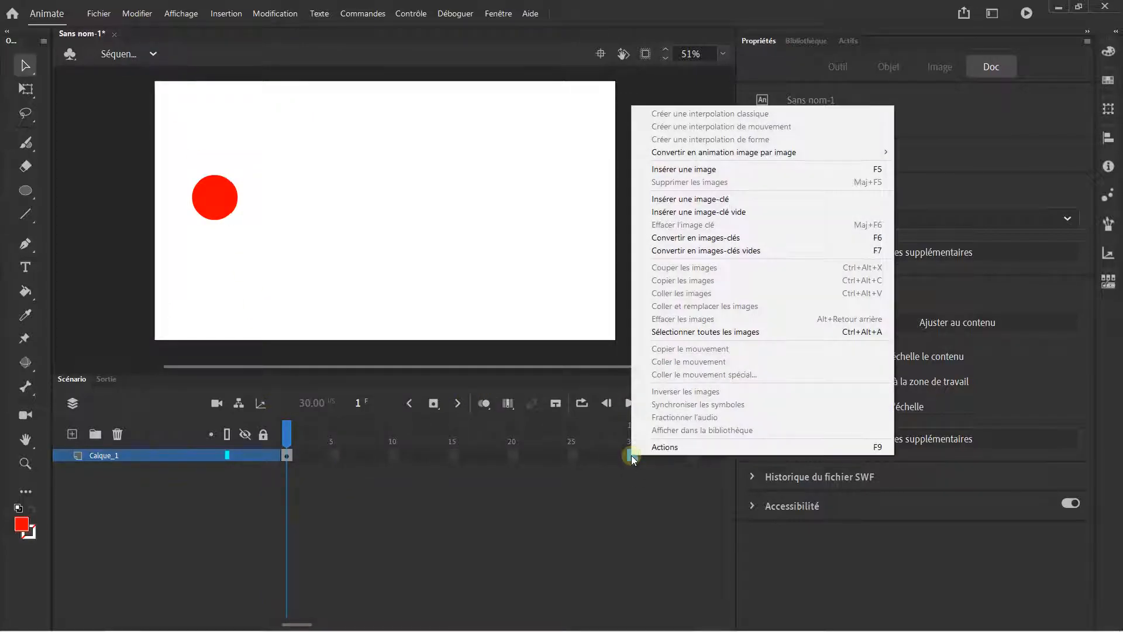
pyautogui.click(691, 200)
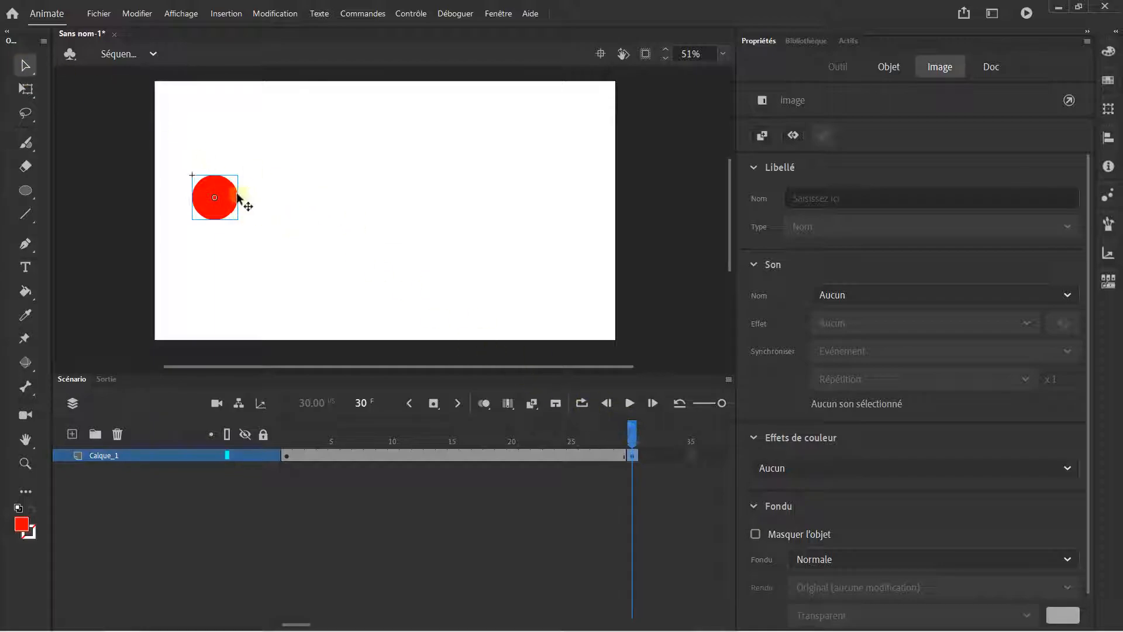
pyautogui.moveTo(220, 195); pyautogui.dragTo(489, 188)
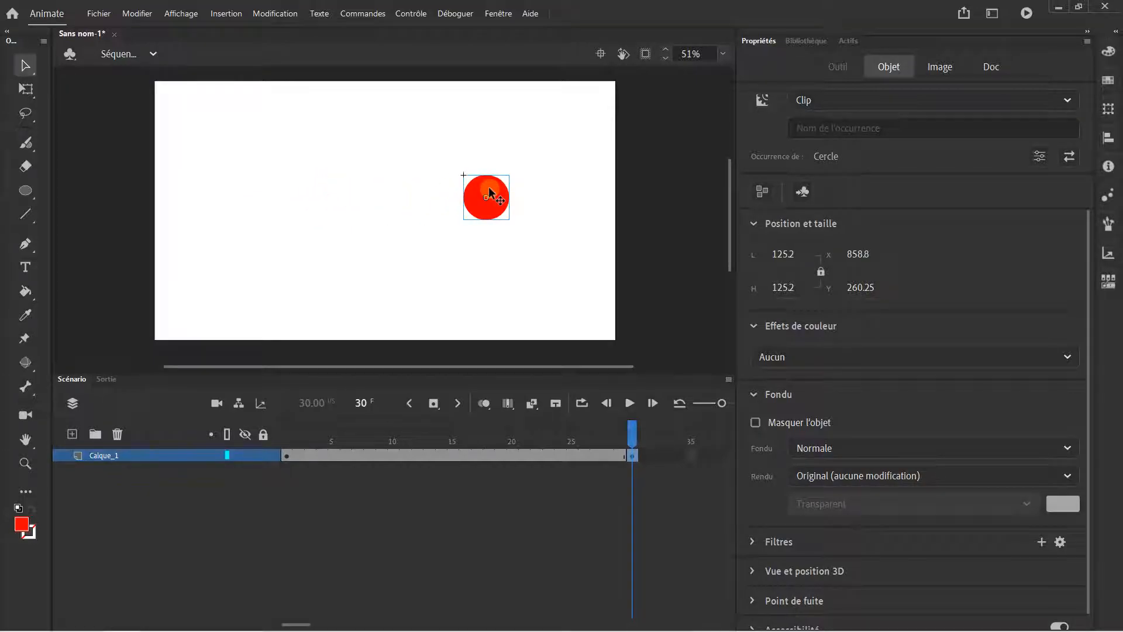
pyautogui.moveTo(632, 433)
pyautogui.mouseDown()
pyautogui.moveTo(268, 434)
pyautogui.moveTo(634, 428)
pyautogui.mouseUp()
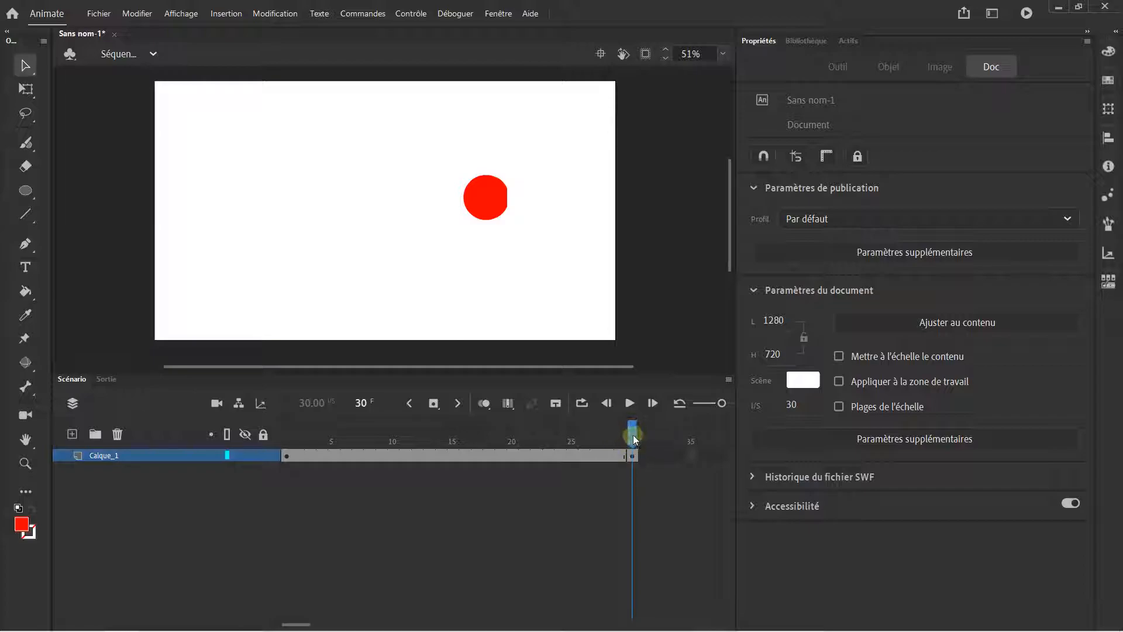
# Step: Insert a keyframe at frame 40 of Calque_1 and move the circle down and right to about X 949, Y 405
pyautogui.moveTo(307, 619)
pyautogui.mouseDown()
pyautogui.moveTo(289, 619)
pyautogui.moveTo(319, 620)
pyautogui.mouseUp()
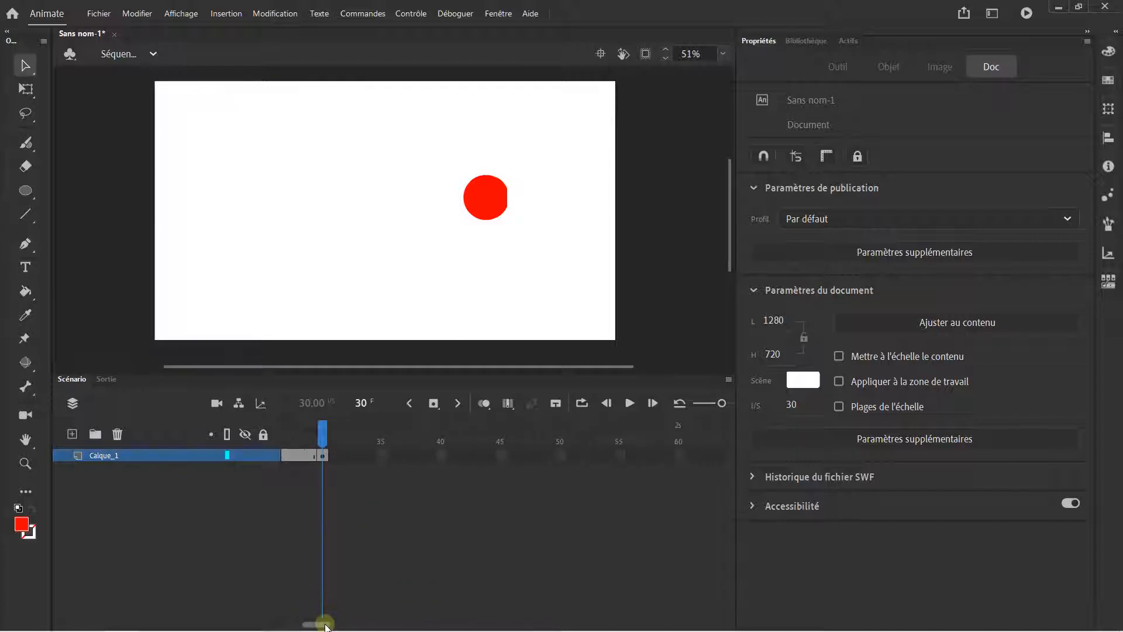
pyautogui.rightClick(442, 456)
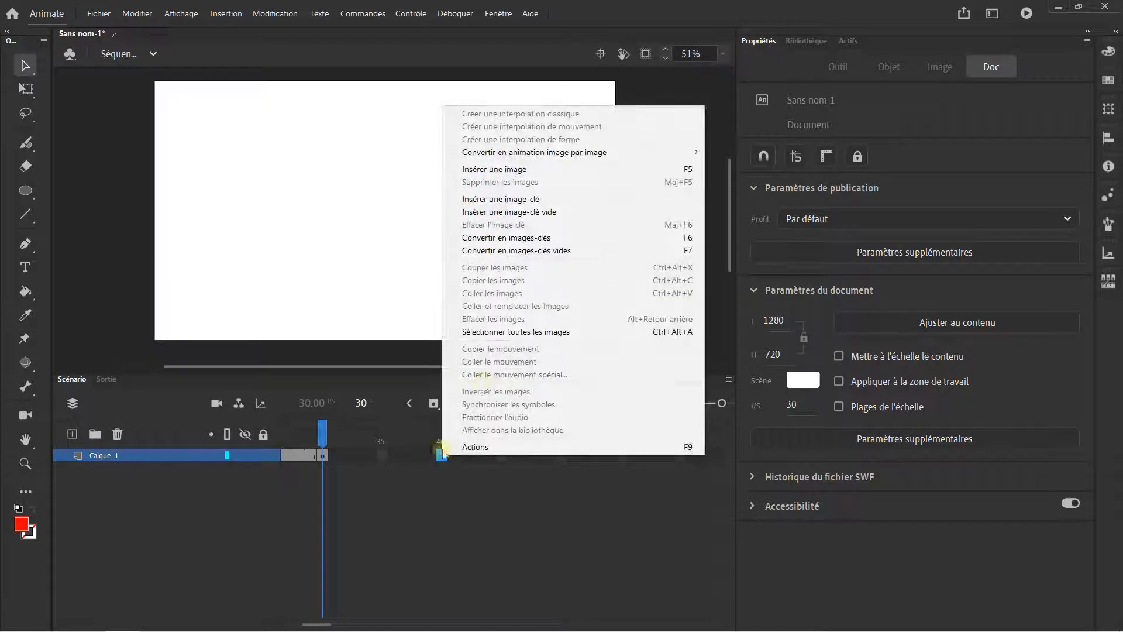
pyautogui.click(526, 201)
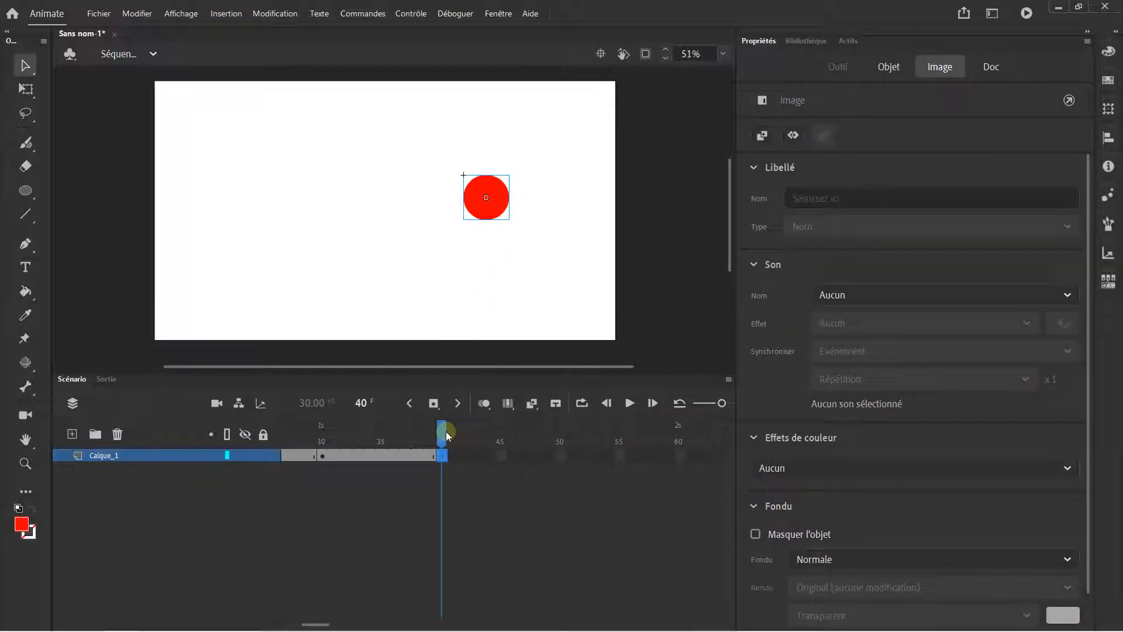
pyautogui.moveTo(486, 197); pyautogui.dragTo(517, 244)
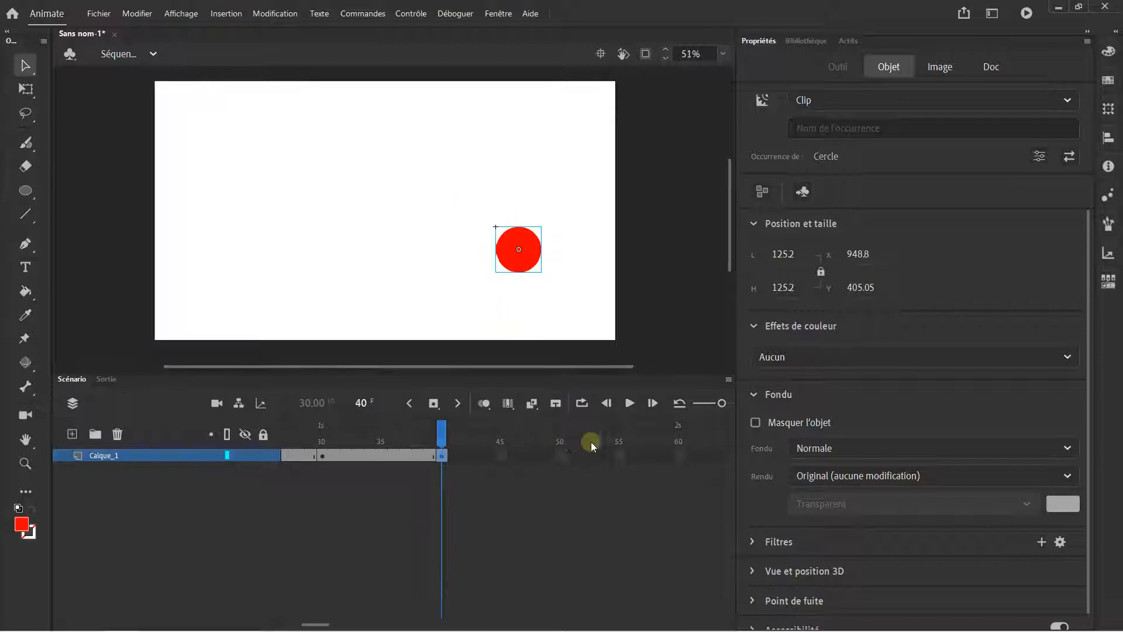
# Step: Insert a keyframe at frame 60 of Calque_1 and move the circle up and right to about X 1097, Y 114
pyautogui.rightClick(680, 455)
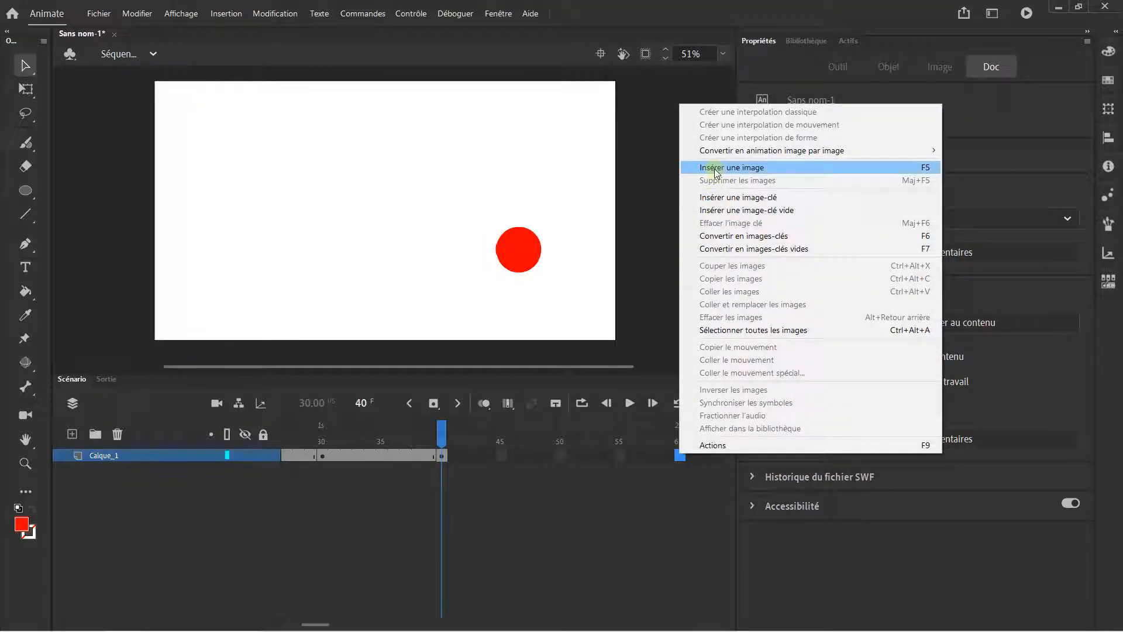
pyautogui.click(717, 199)
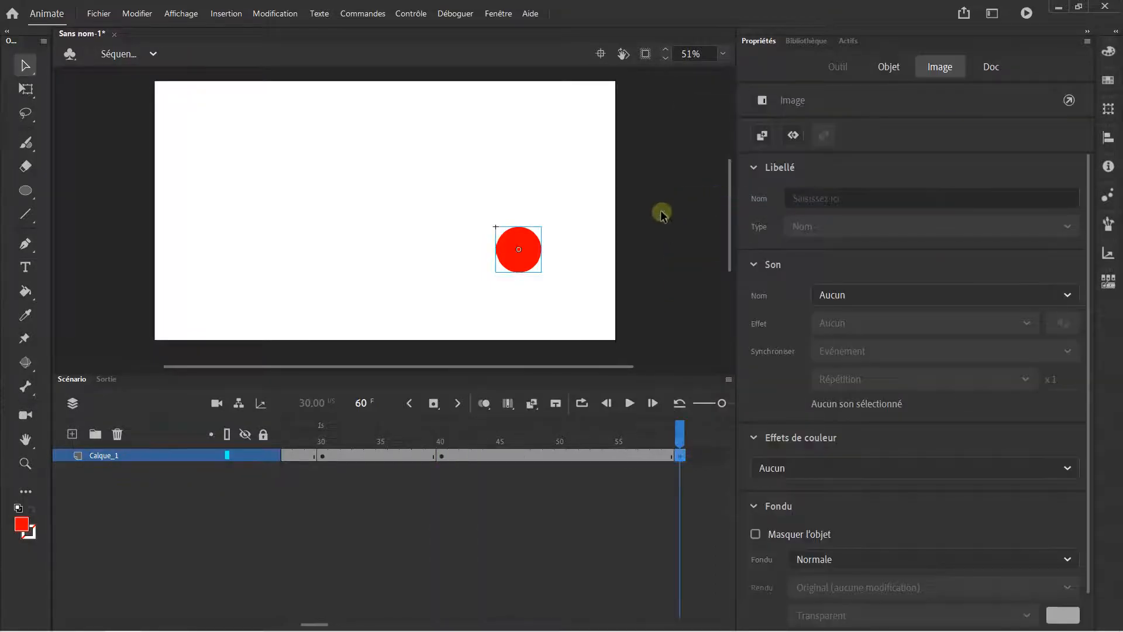
pyautogui.moveTo(528, 246); pyautogui.dragTo(581, 141)
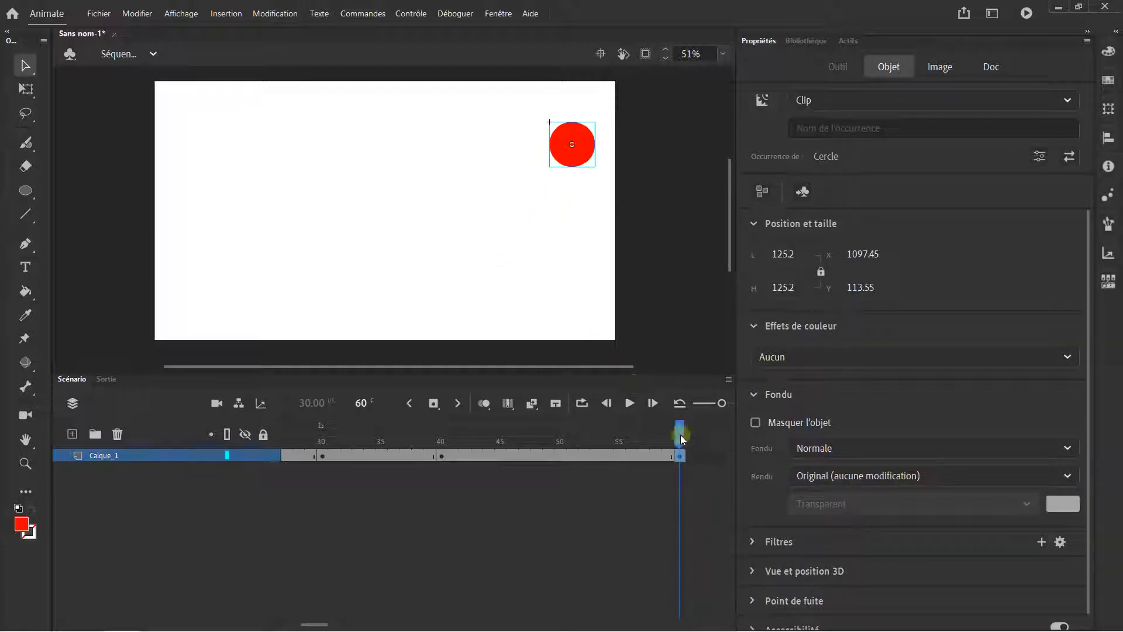
# Step: Play the untweened animation from frame 1, and scrub between frames 1 and 30 to check the circle's jumps
pyautogui.moveTo(680, 436); pyautogui.dragTo(230, 417)
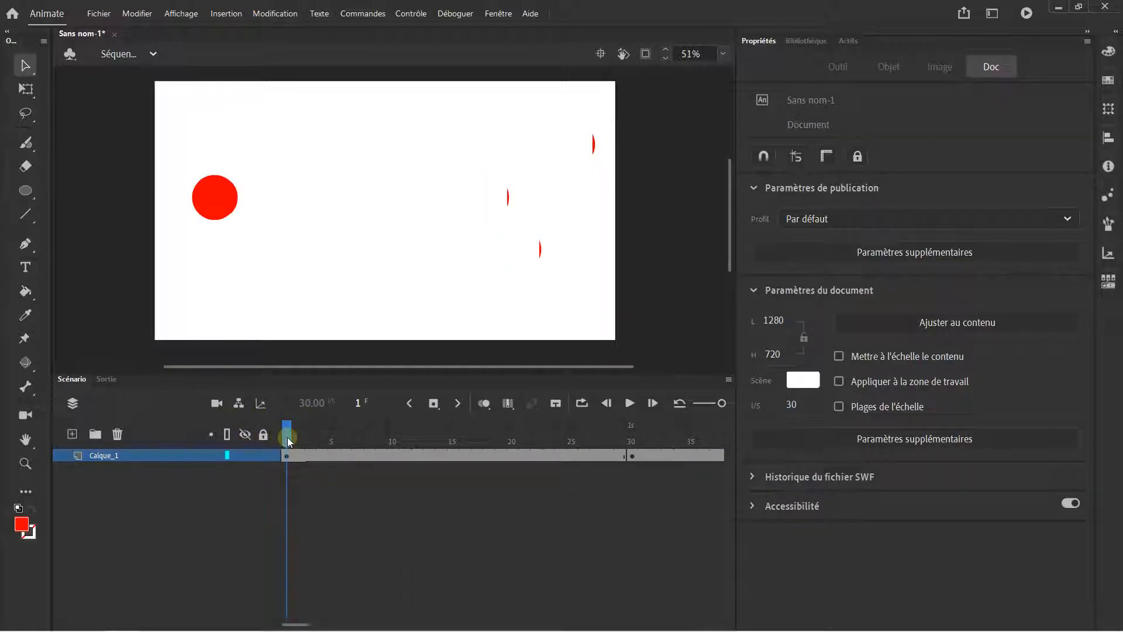
pyautogui.click(629, 403)
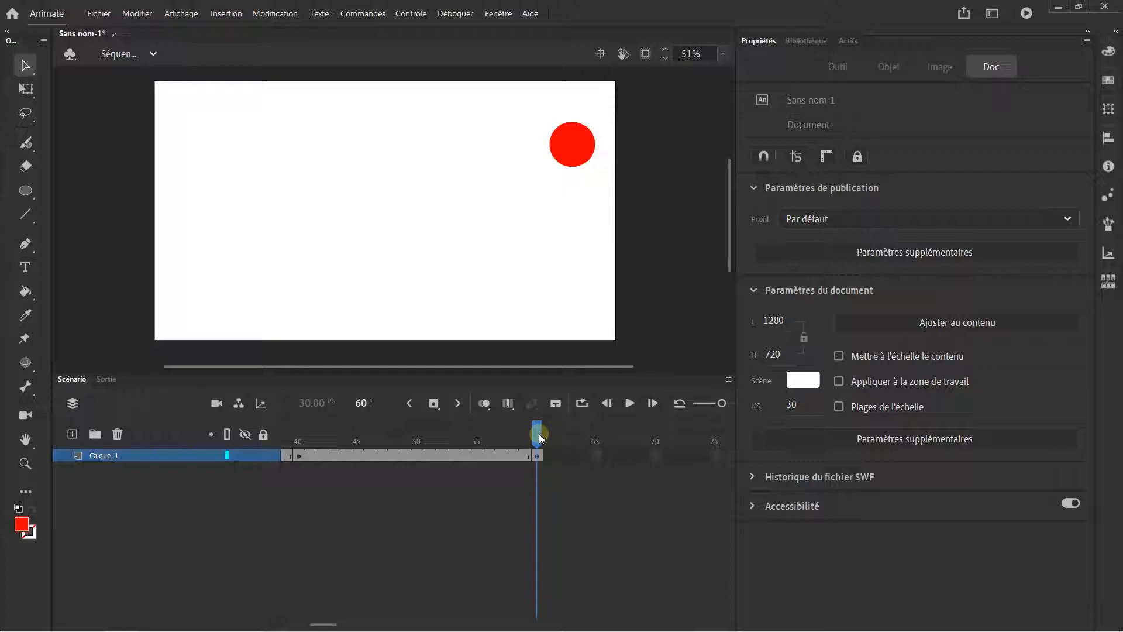
pyautogui.moveTo(539, 434); pyautogui.dragTo(286, 433)
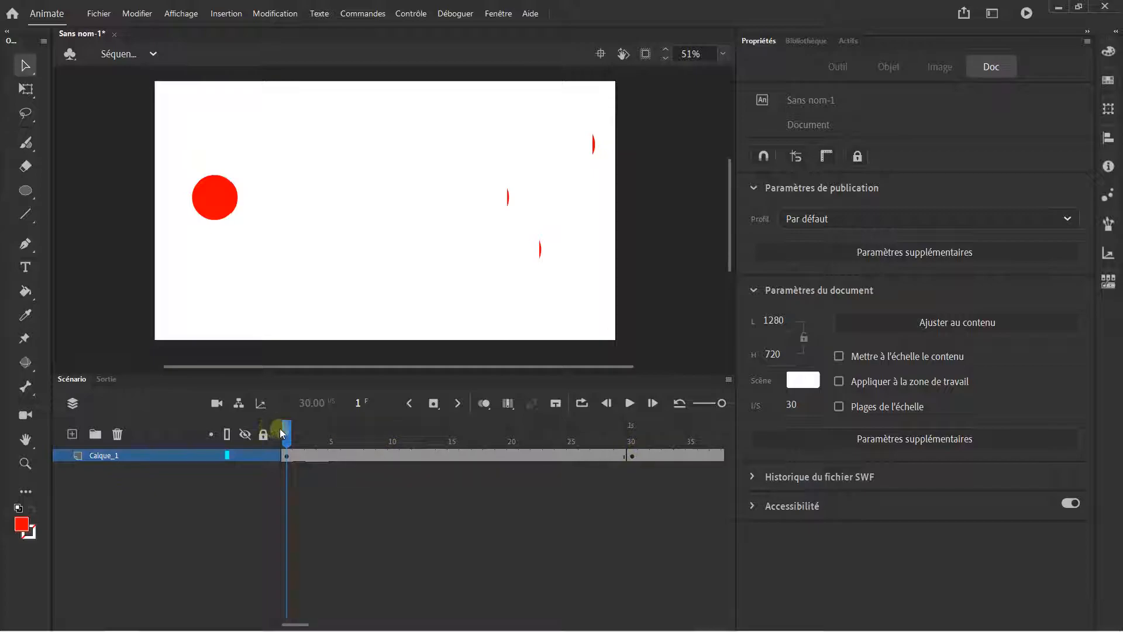
pyautogui.moveTo(285, 433); pyautogui.dragTo(632, 433)
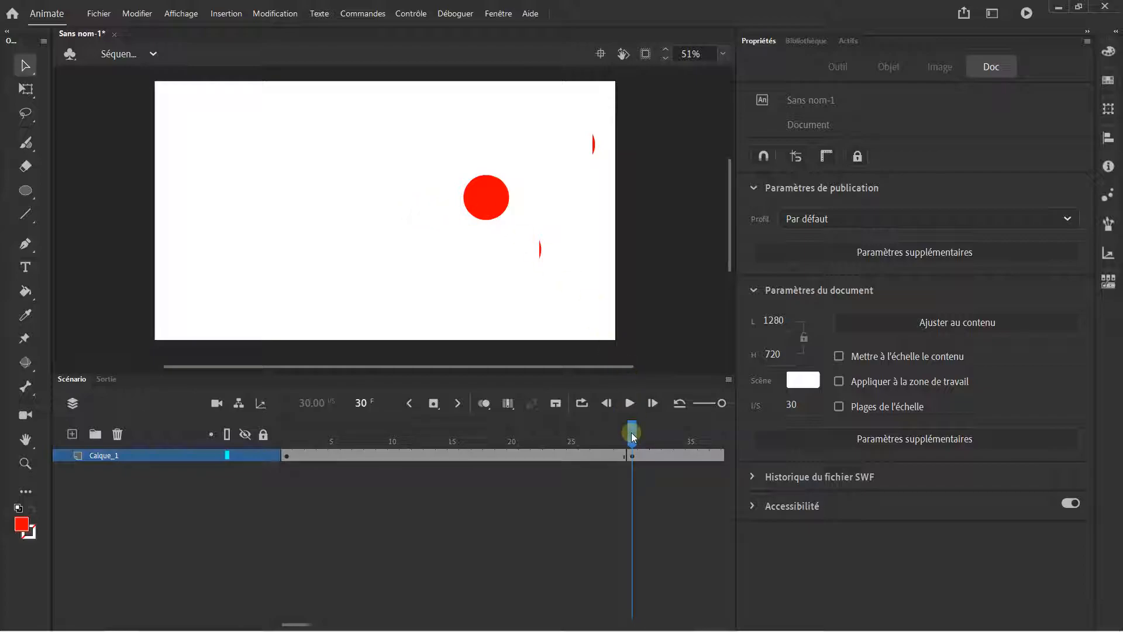
# Step: Try onion skinning around frame 30 to compare the circle's positions, and turn it off again
pyautogui.click(488, 405)
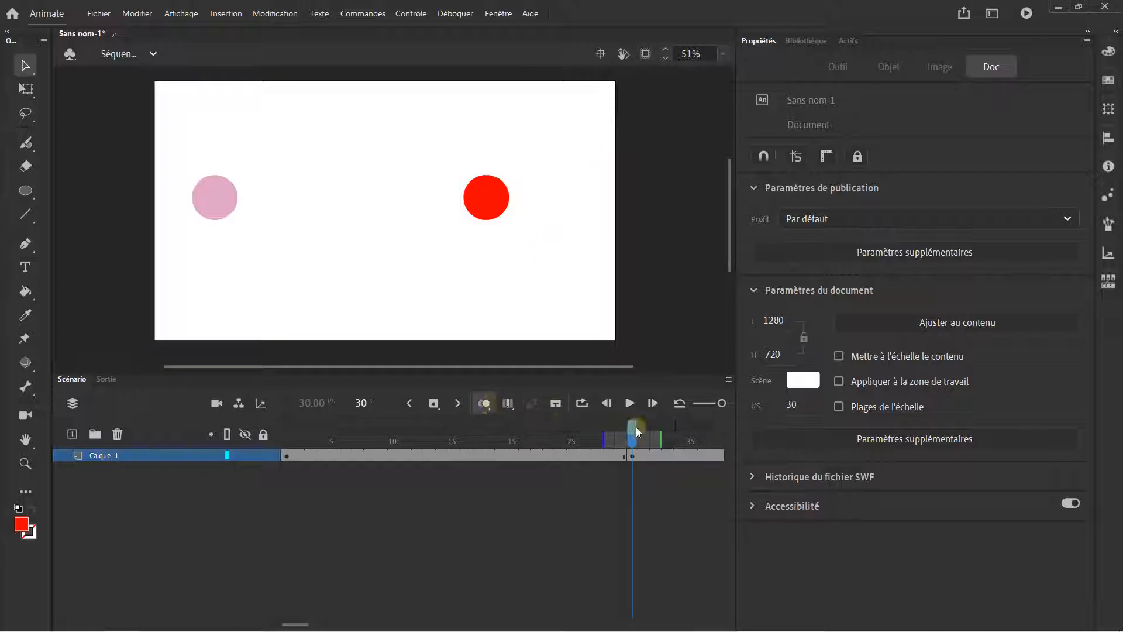
pyautogui.moveTo(632, 440)
pyautogui.mouseDown()
pyautogui.moveTo(321, 440)
pyautogui.moveTo(632, 440)
pyautogui.mouseUp()
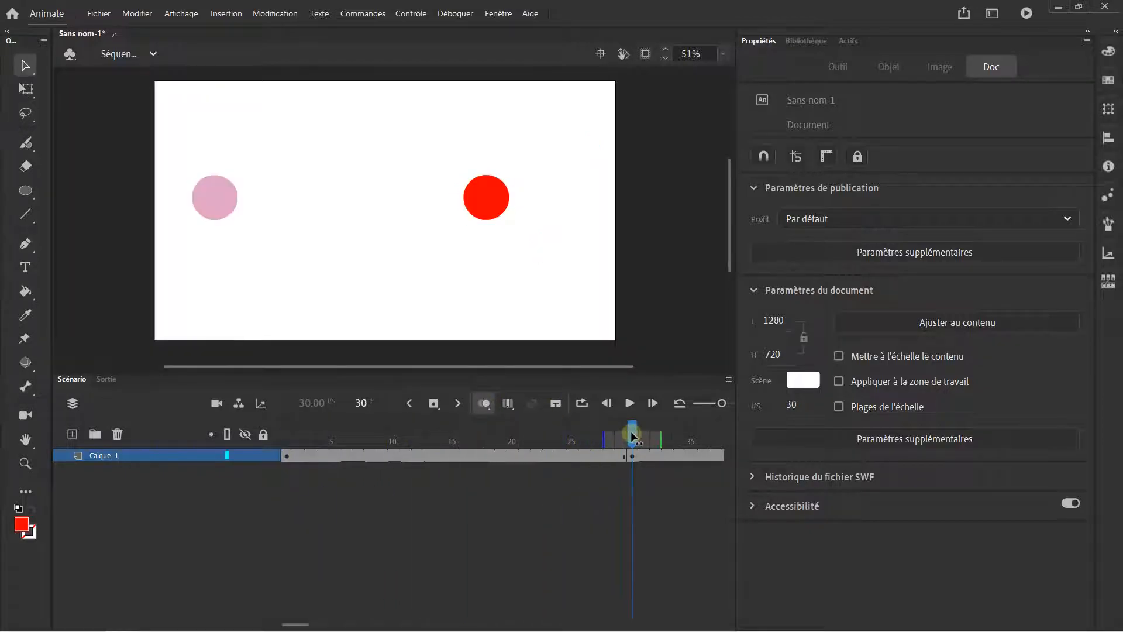
pyautogui.click(488, 404)
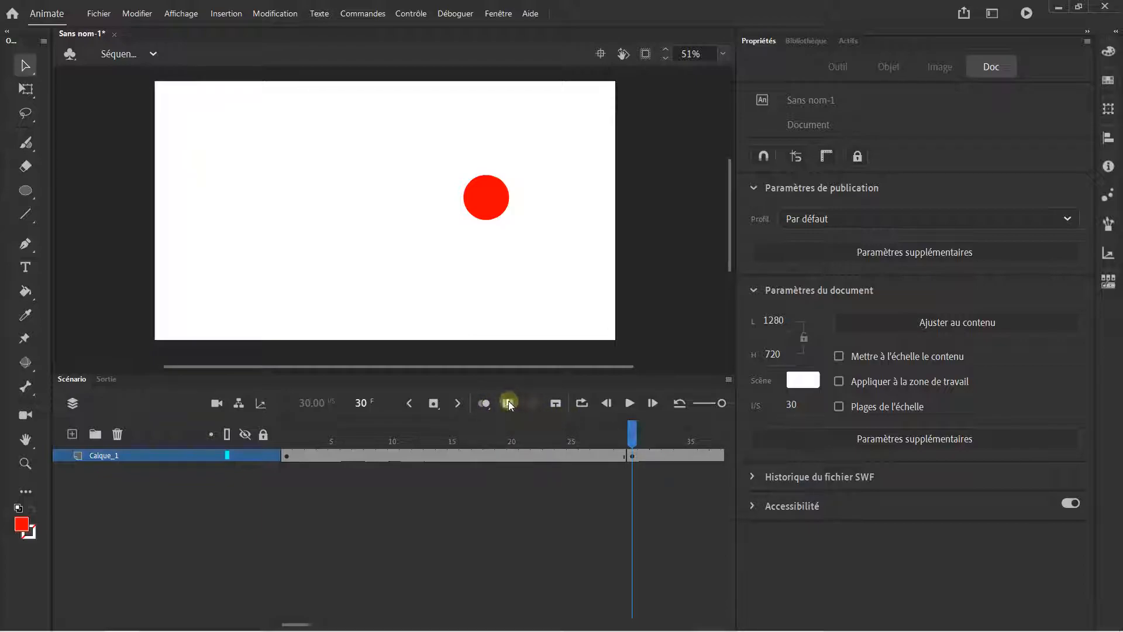
pyautogui.click(509, 404)
# Step: Create a classic tween between the keyframes at frames 1 and 30, and scrub through it to frame 30
pyautogui.moveTo(632, 439); pyautogui.dragTo(459, 440)
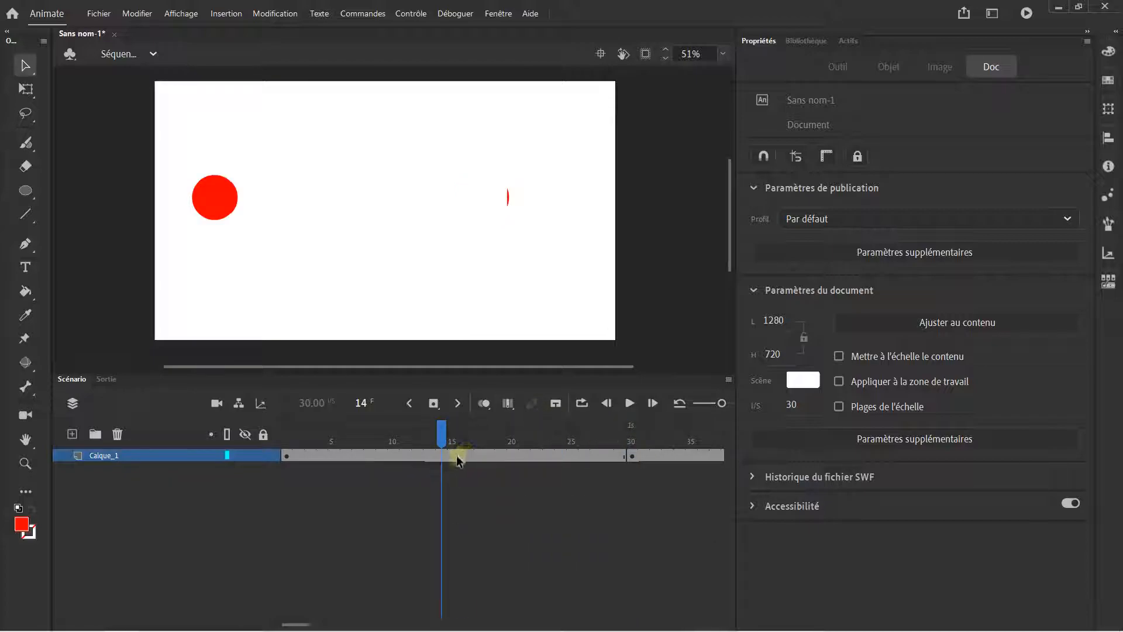
pyautogui.click(455, 455)
pyautogui.rightClick(455, 456)
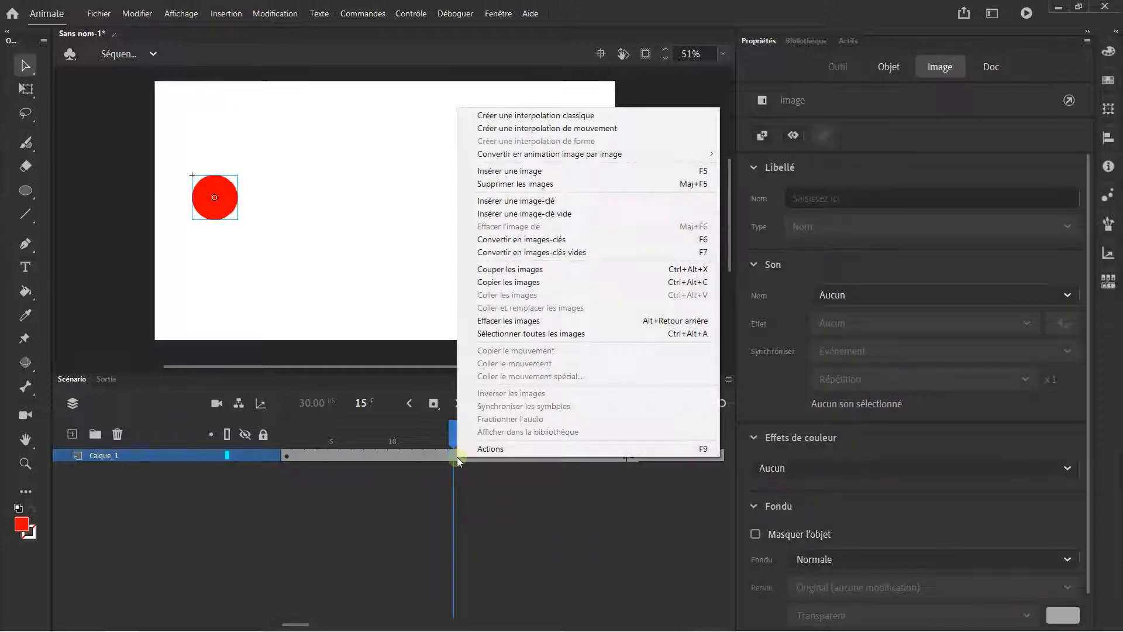
pyautogui.click(540, 117)
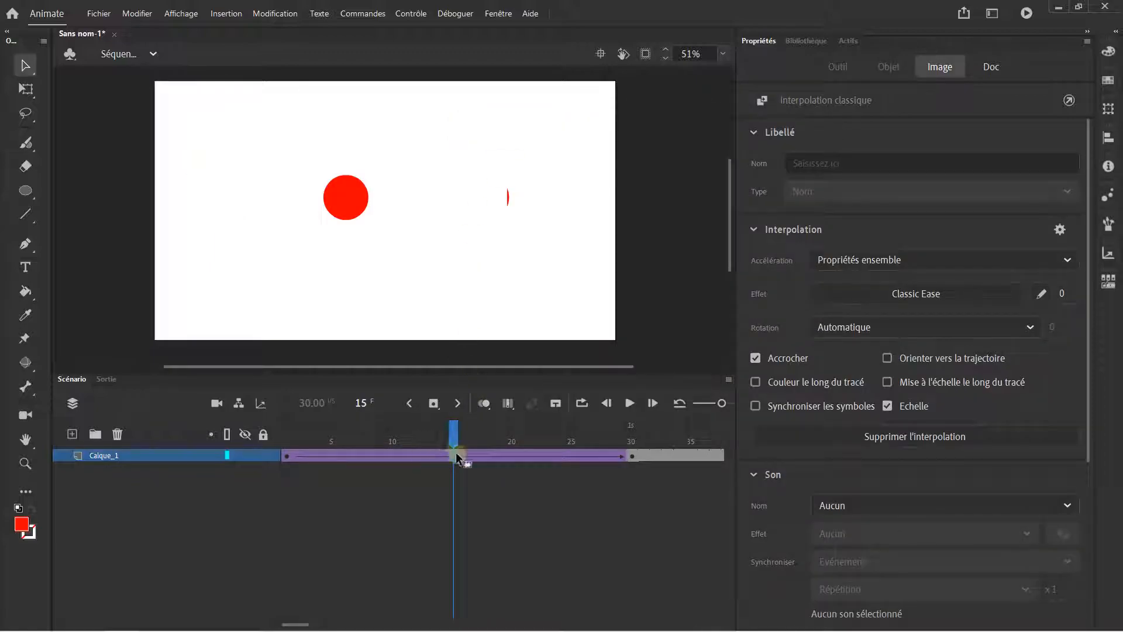
pyautogui.moveTo(452, 432); pyautogui.dragTo(632, 431)
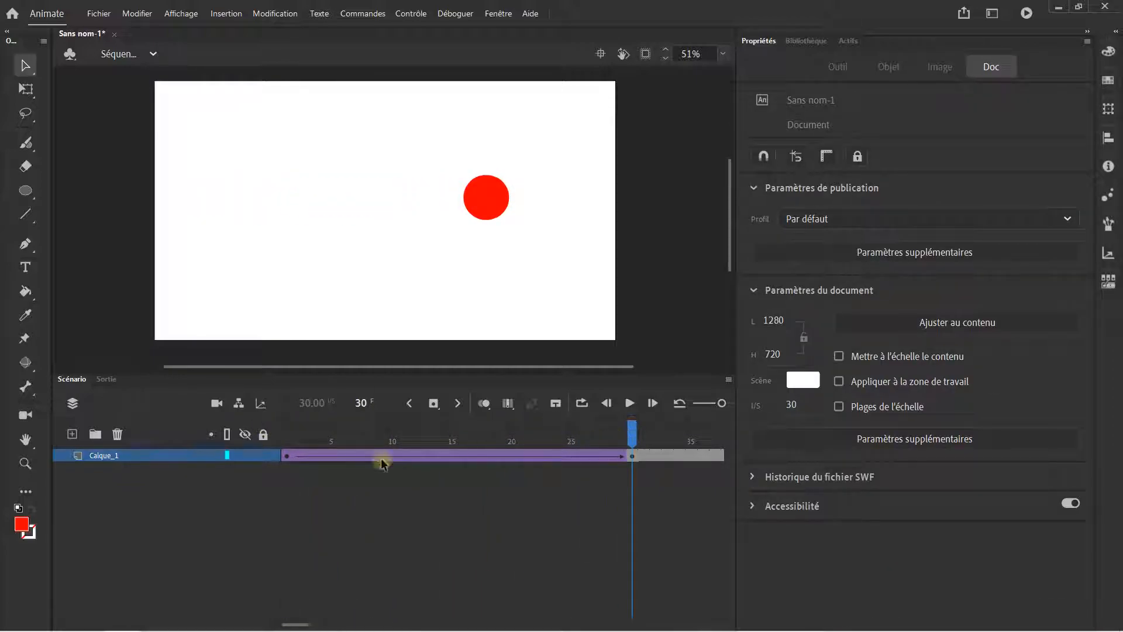
# Step: Create a classic tween between the keyframes at frames 30 and 40 of Calque_1
pyautogui.moveTo(299, 624)
pyautogui.mouseDown()
pyautogui.moveTo(326, 623)
pyautogui.moveTo(311, 622)
pyautogui.mouseUp()
pyautogui.click(399, 455)
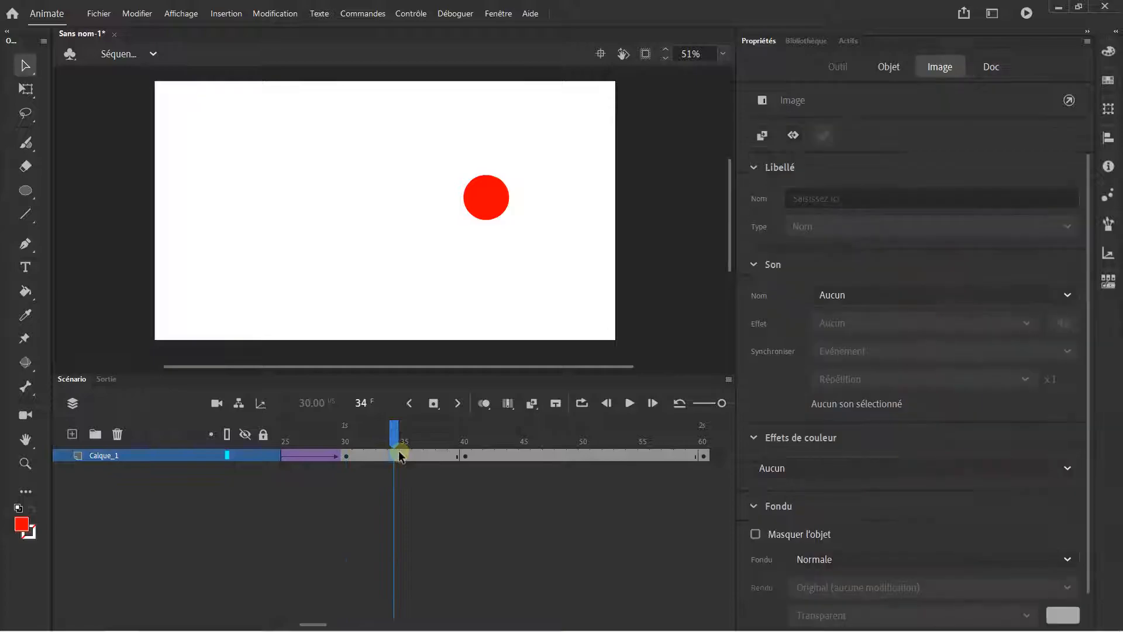
pyautogui.rightClick(400, 455)
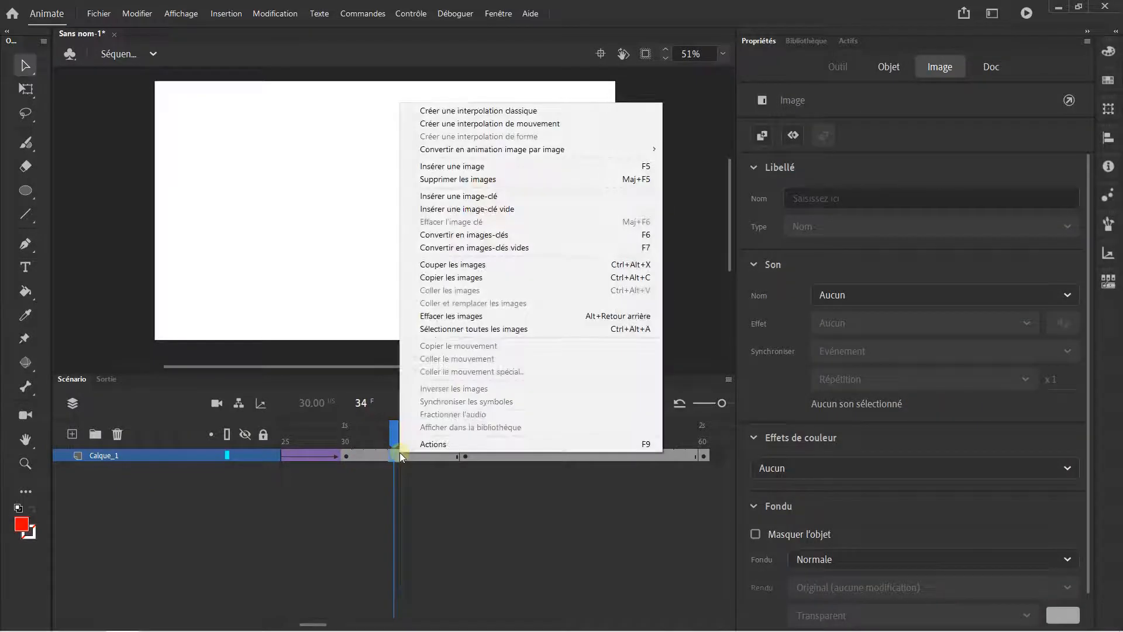
pyautogui.click(512, 116)
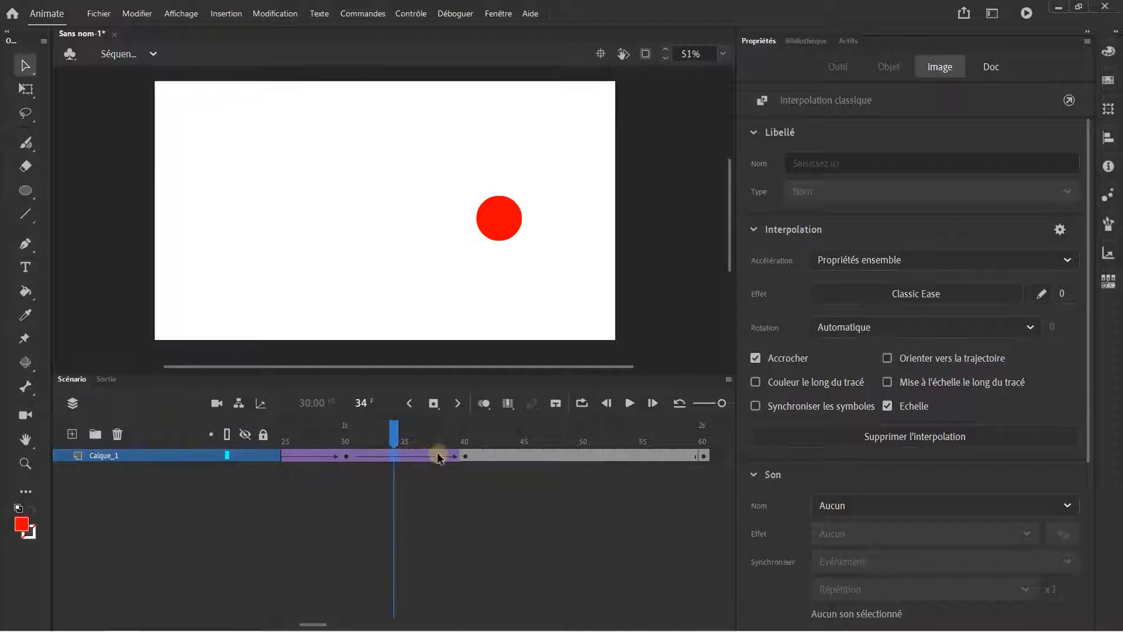
# Step: Create a classic tween between the keyframes at frames 40 and 60 of Calque_1
pyautogui.click(540, 456)
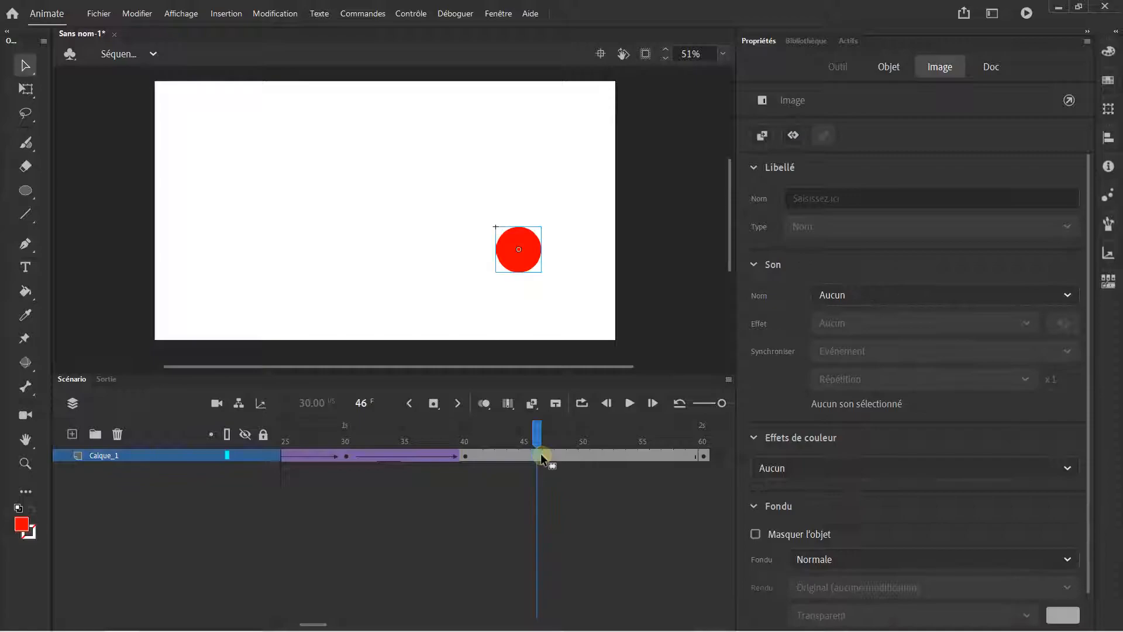
pyautogui.rightClick(540, 457)
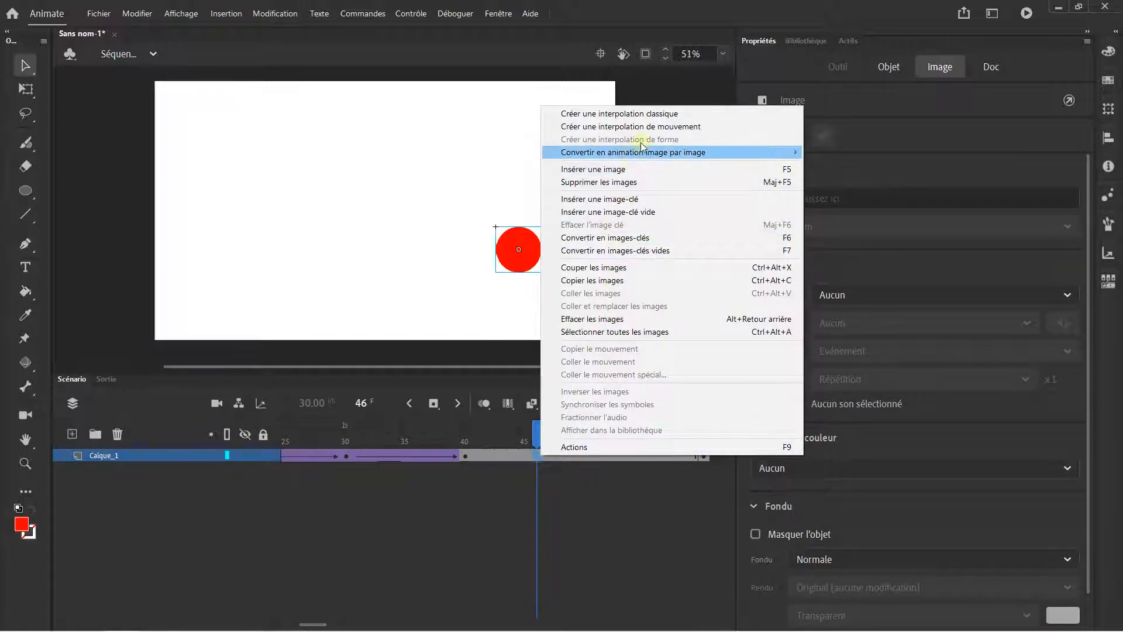
pyautogui.click(658, 116)
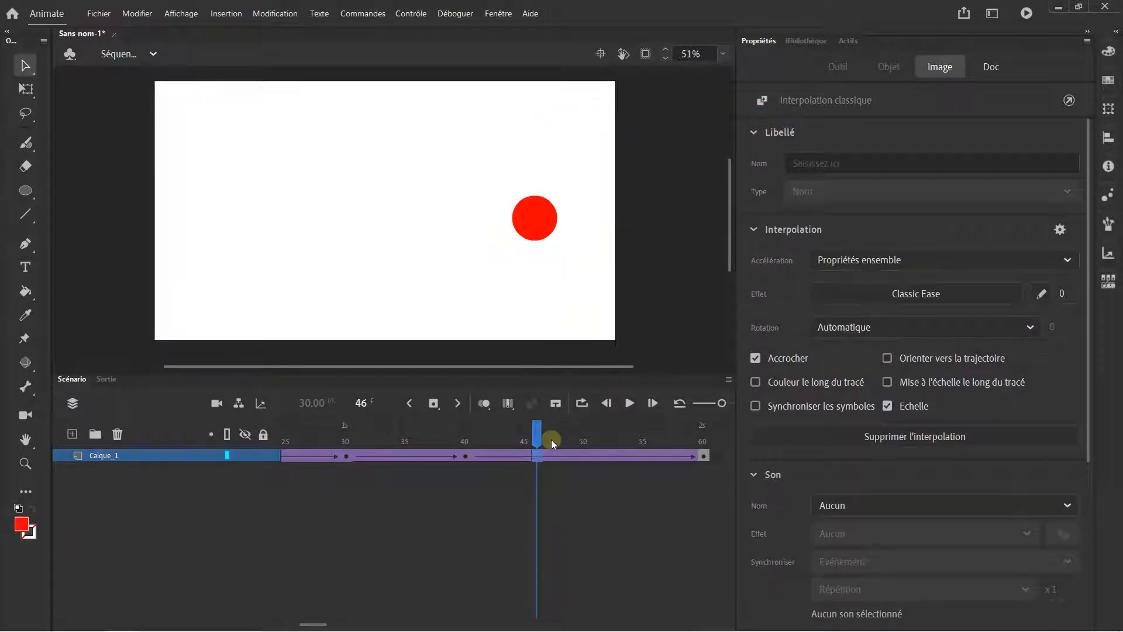
# Step: Play the tweened animation from frame 1 on the stage, and test the movie in the SWF preview window
pyautogui.moveTo(538, 440); pyautogui.dragTo(204, 431)
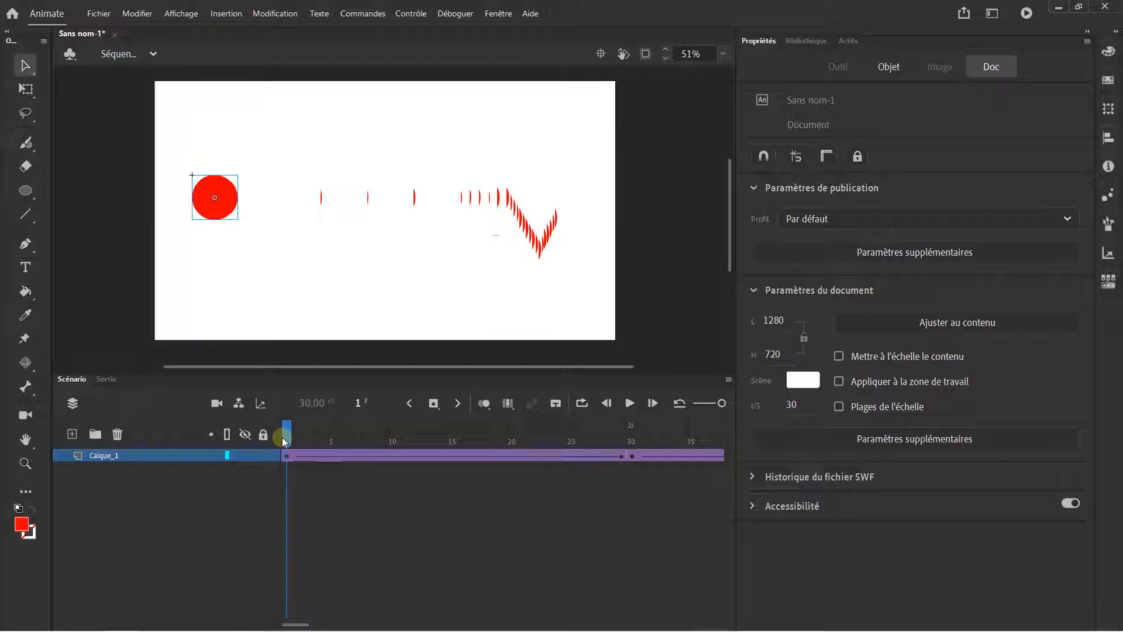
pyautogui.press('Return')
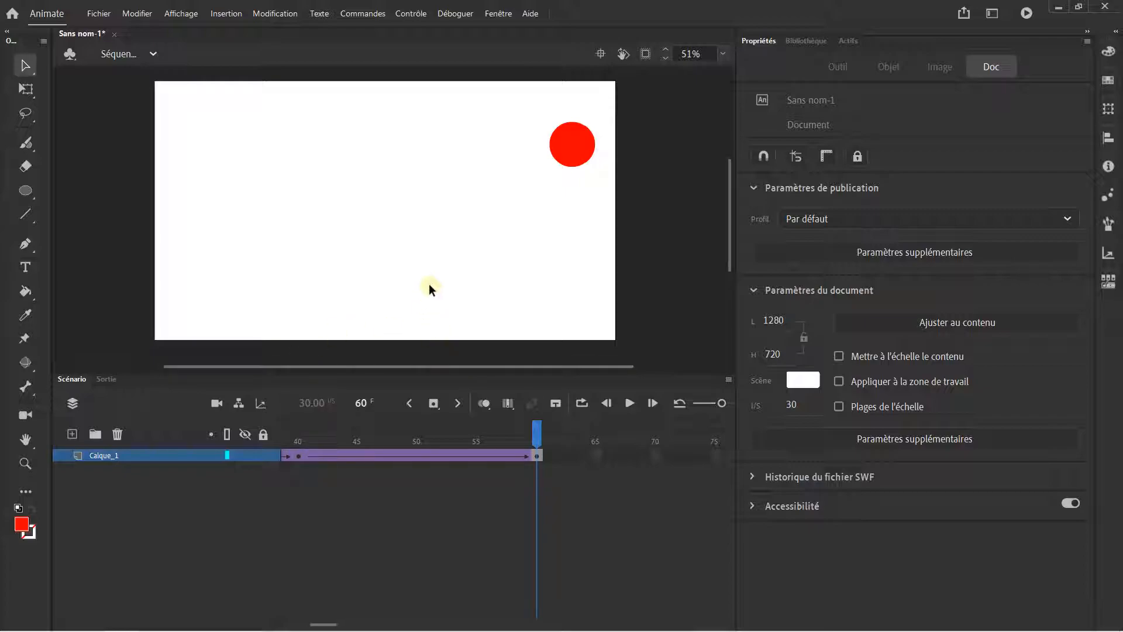
pyautogui.click(417, 15)
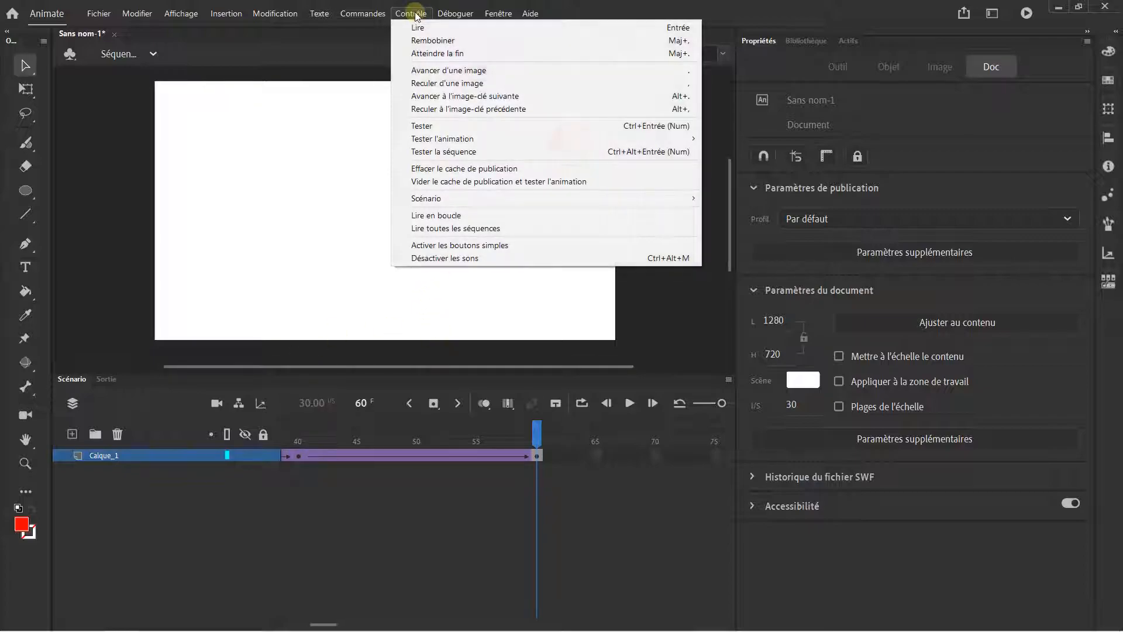
pyautogui.click(423, 127)
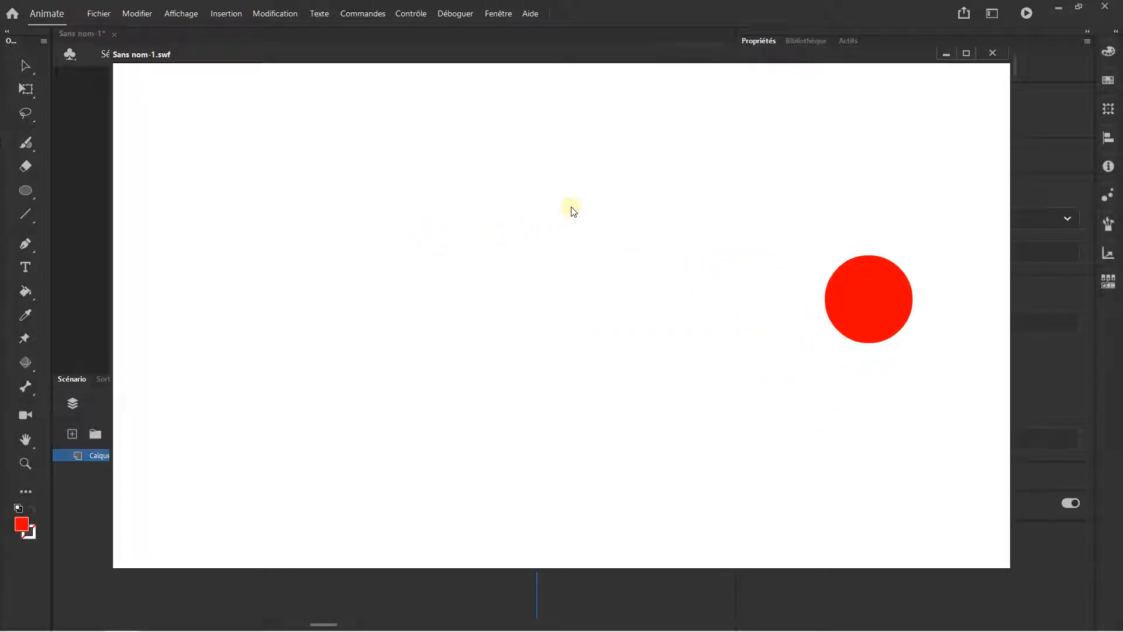
pyautogui.click(993, 54)
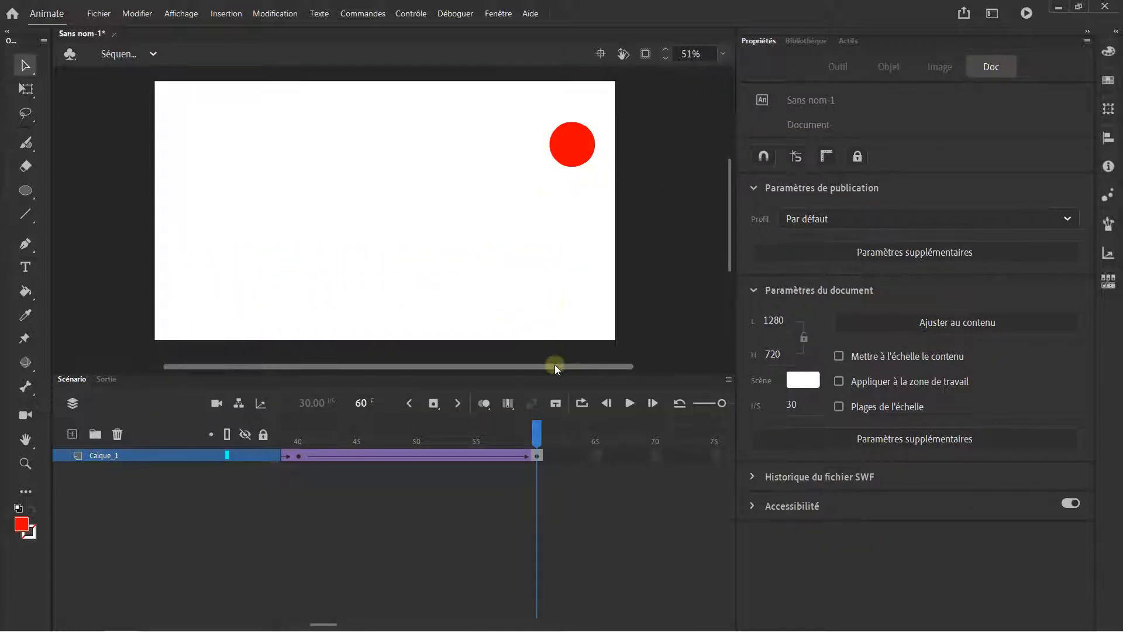
# Step: Return to frame 1 and remove the classic tween between the keyframes at frames 1 and 30
pyautogui.moveTo(536, 431); pyautogui.dragTo(238, 432)
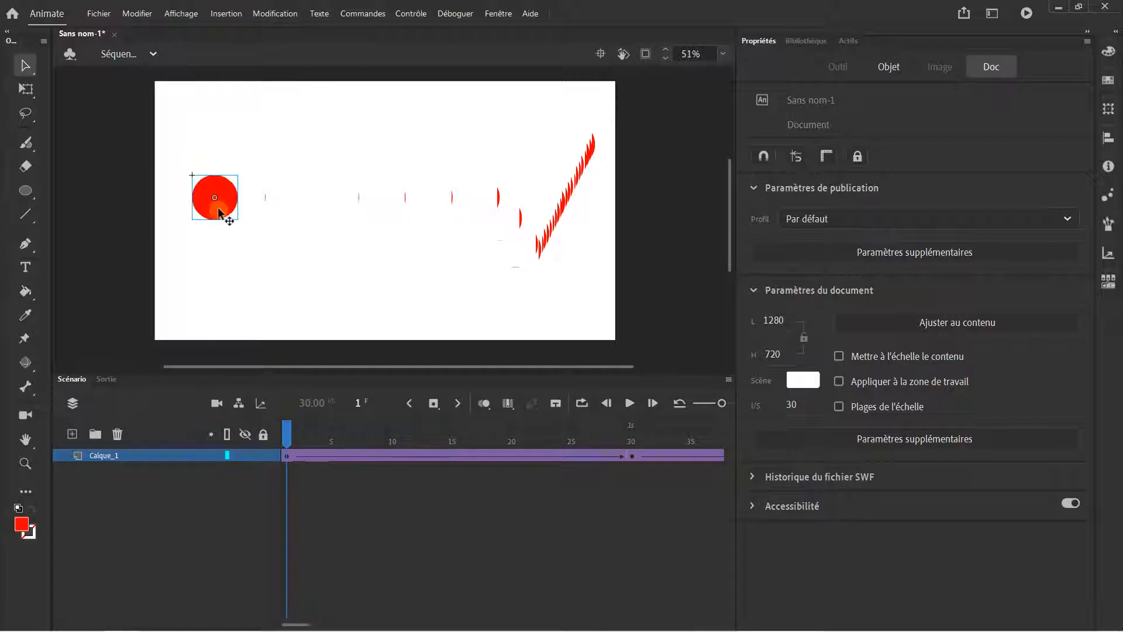
pyautogui.click(302, 456)
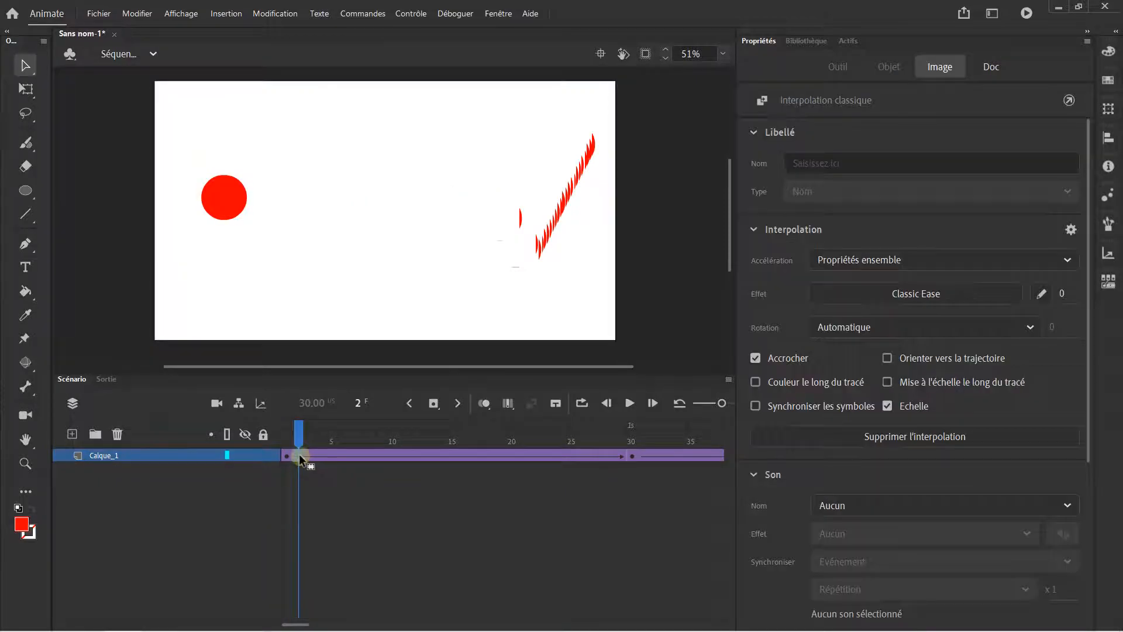
pyautogui.rightClick(299, 455)
pyautogui.click(409, 114)
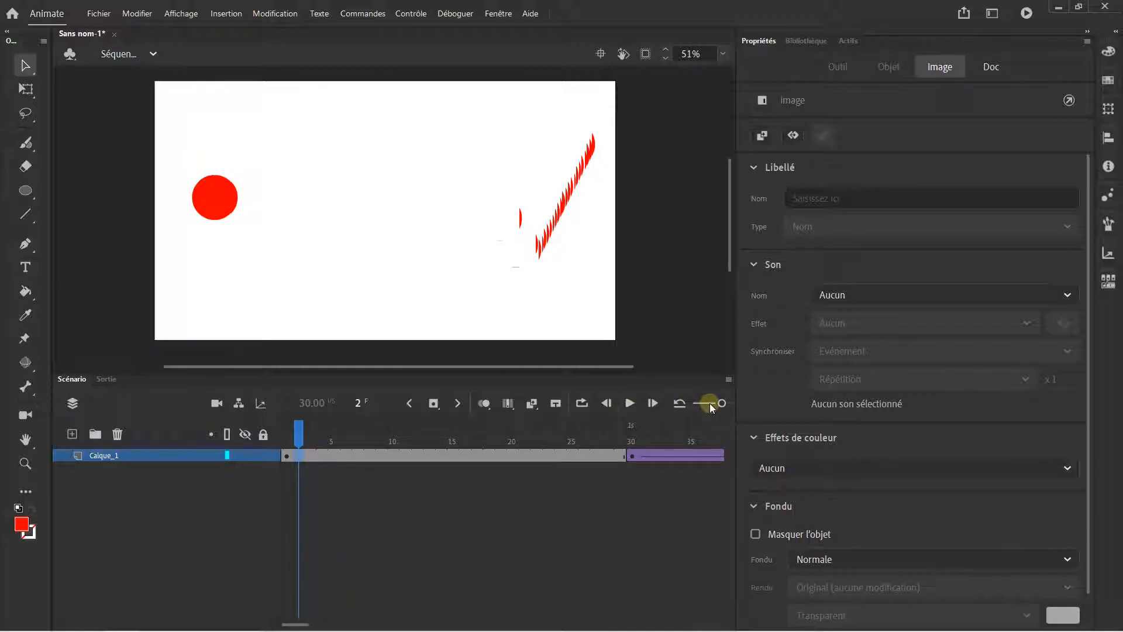
# Step: Remove the remaining classic tweens from Calque_1 up to frame 60
pyautogui.moveTo(710, 402); pyautogui.dragTo(704, 405)
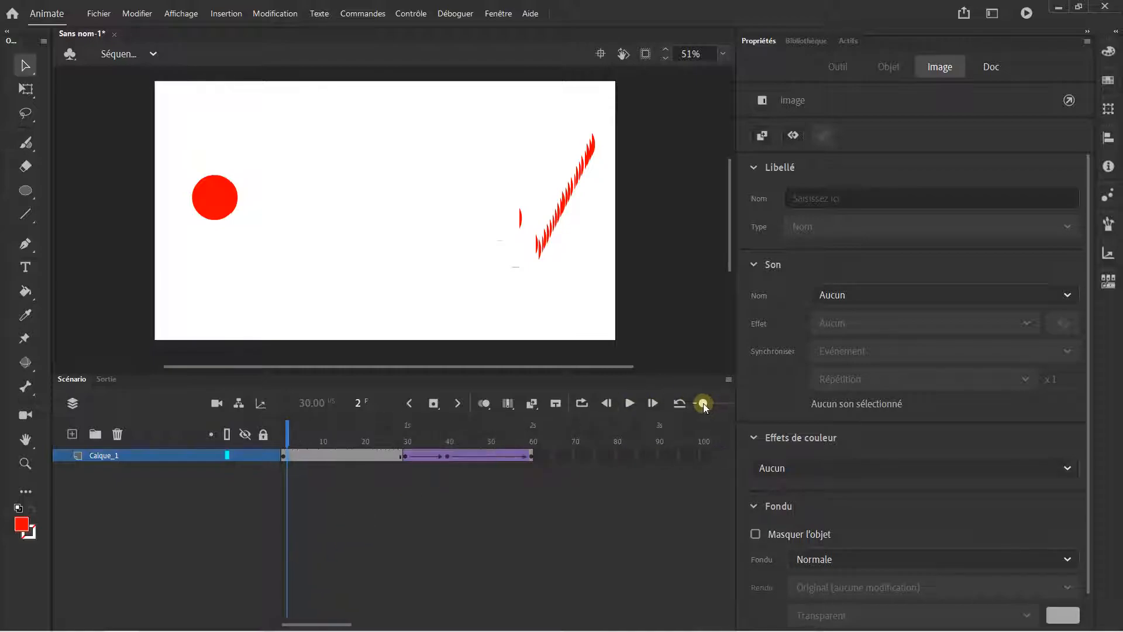
pyautogui.click(539, 469)
pyautogui.moveTo(532, 460); pyautogui.dragTo(202, 449)
pyautogui.click(286, 457)
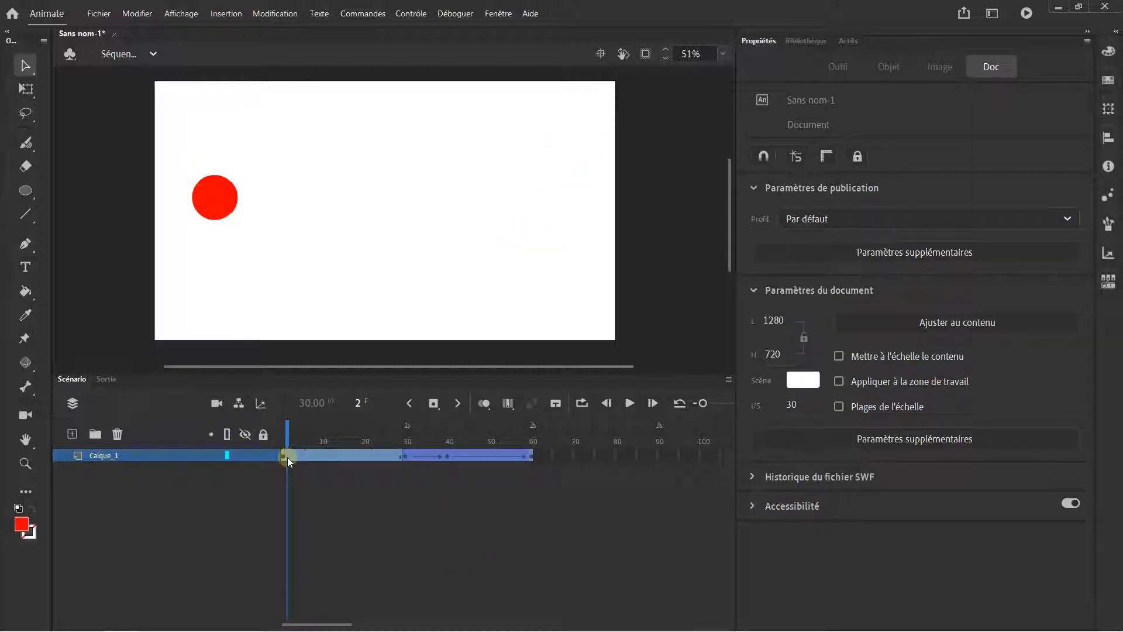
pyautogui.rightClick(317, 457)
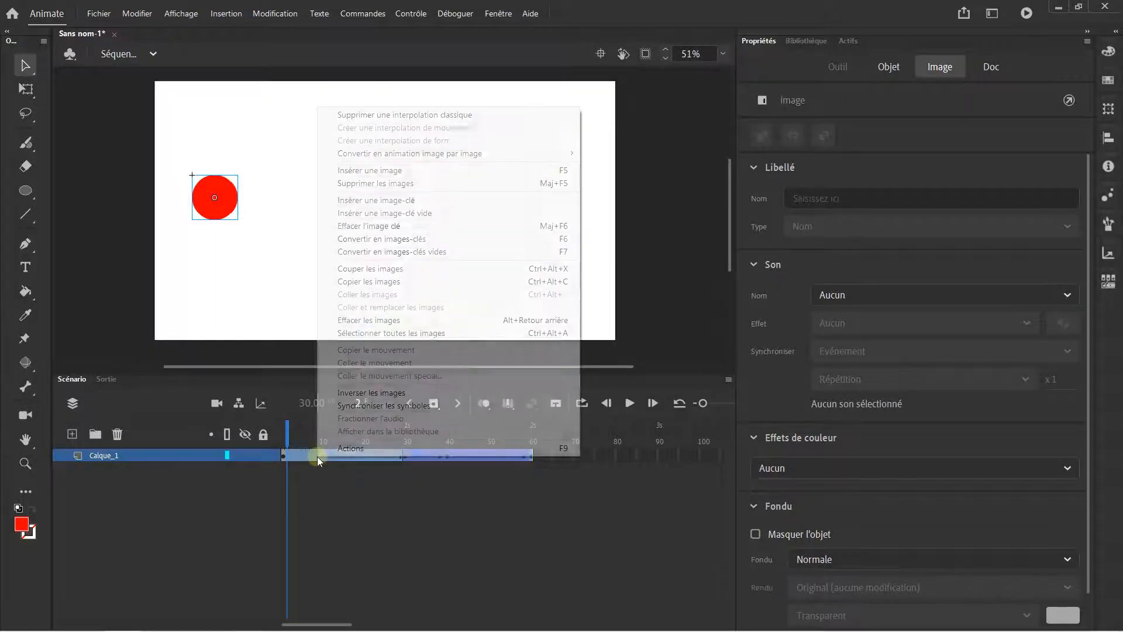
pyautogui.click(410, 120)
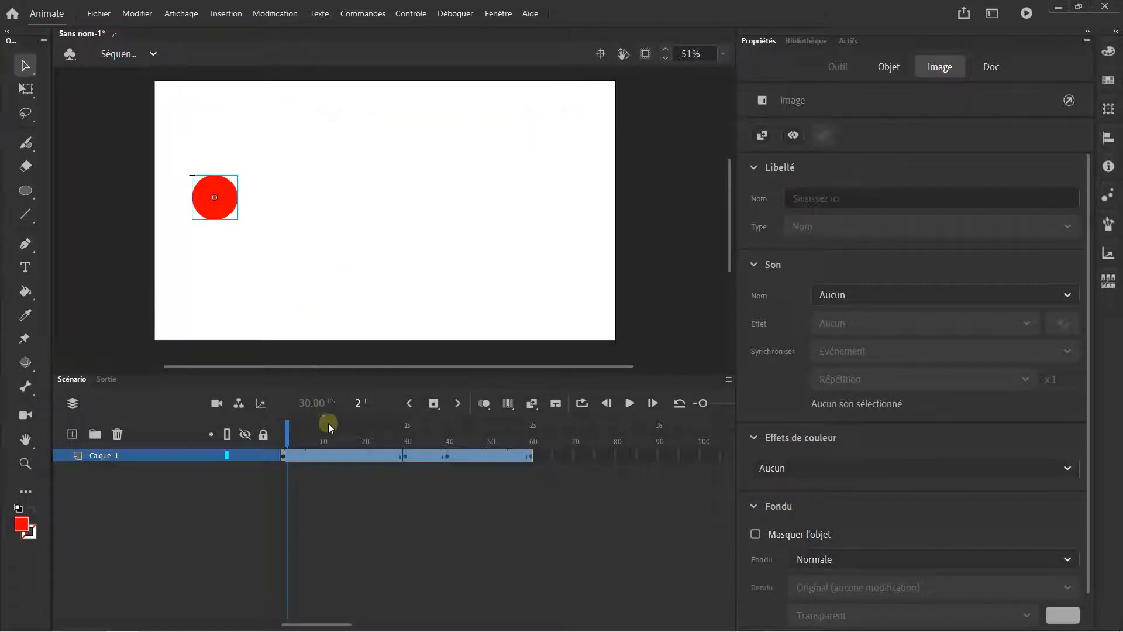
# Step: Clear the content of Calque_1's frames from 2 to 60, and check that frame 1 keeps the circle
pyautogui.rightClick(325, 458)
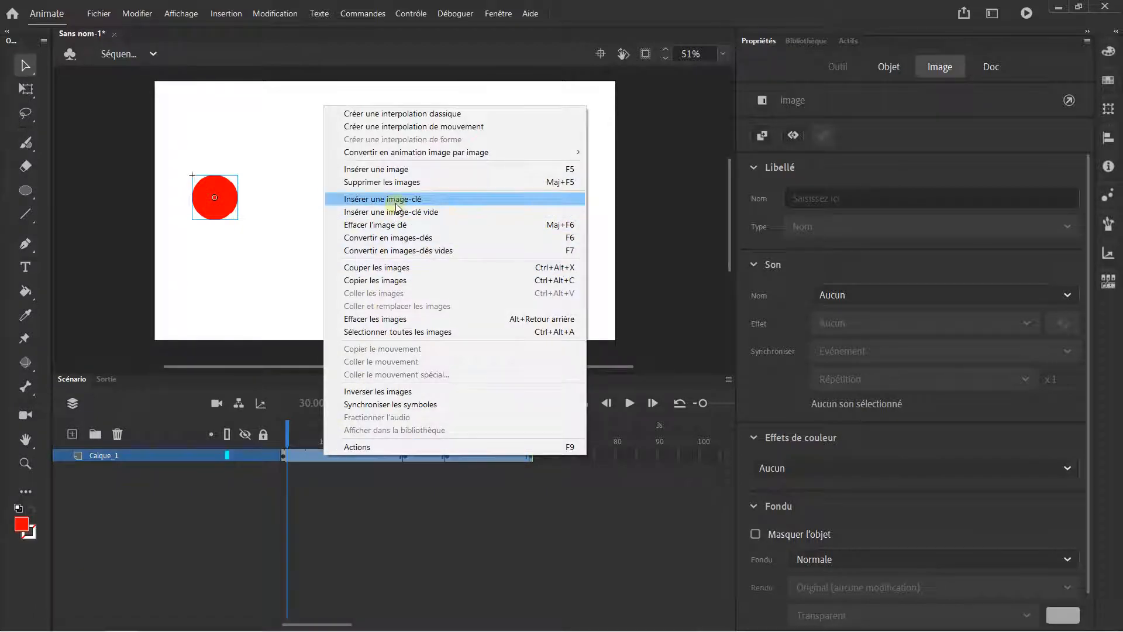
pyautogui.click(377, 321)
pyautogui.click(287, 455)
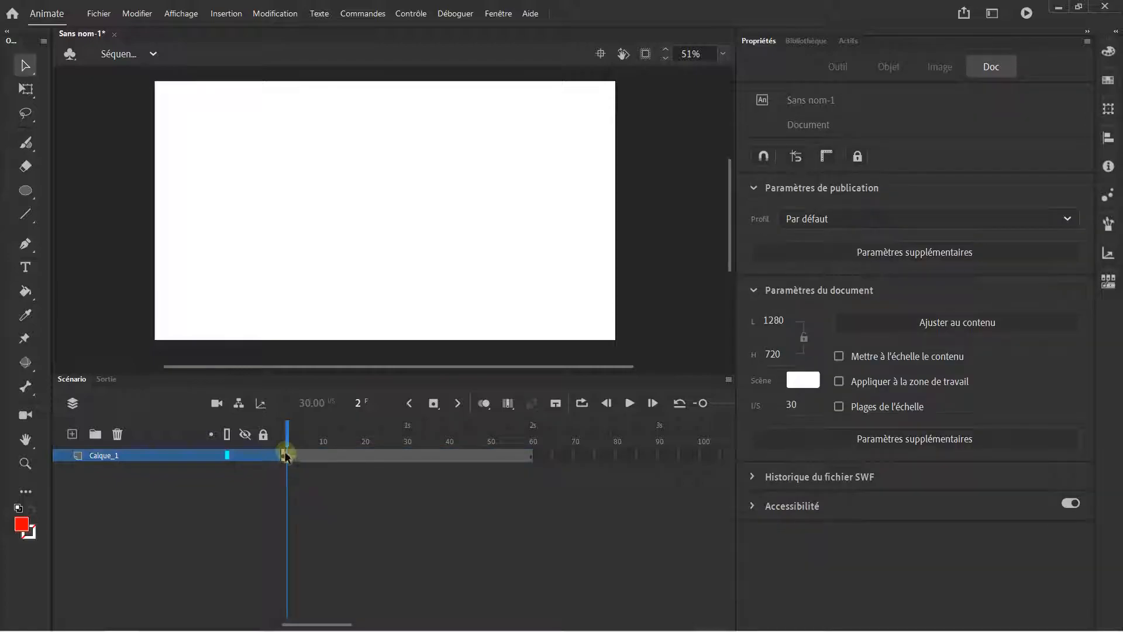
pyautogui.click(282, 456)
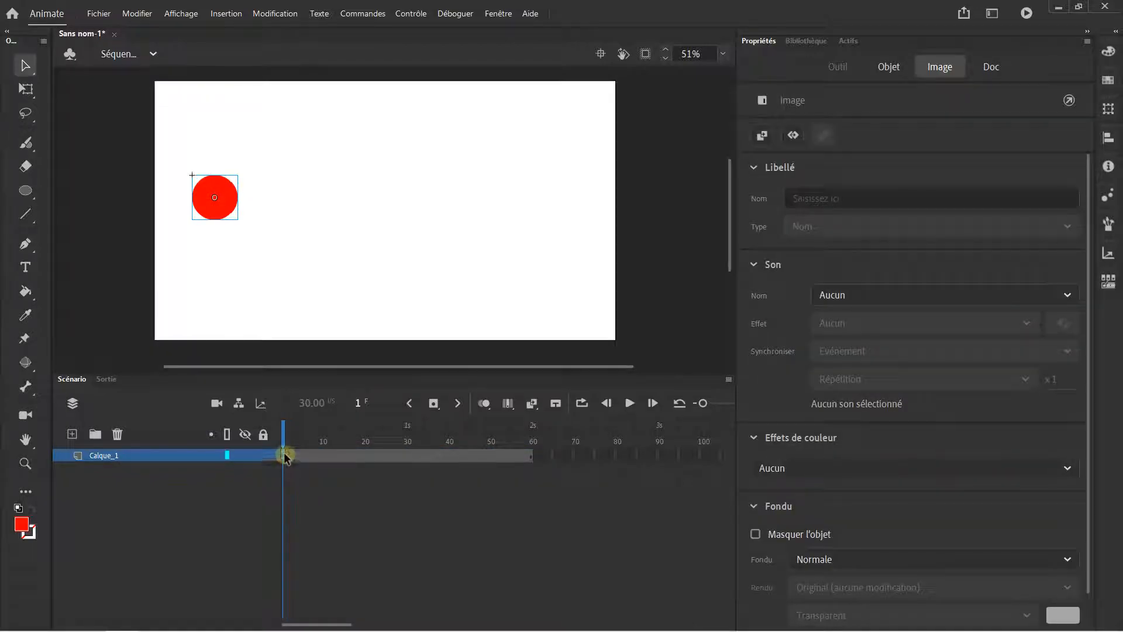
pyautogui.moveTo(288, 443)
pyautogui.mouseDown()
pyautogui.moveTo(523, 440)
pyautogui.moveTo(282, 442)
pyautogui.mouseUp()
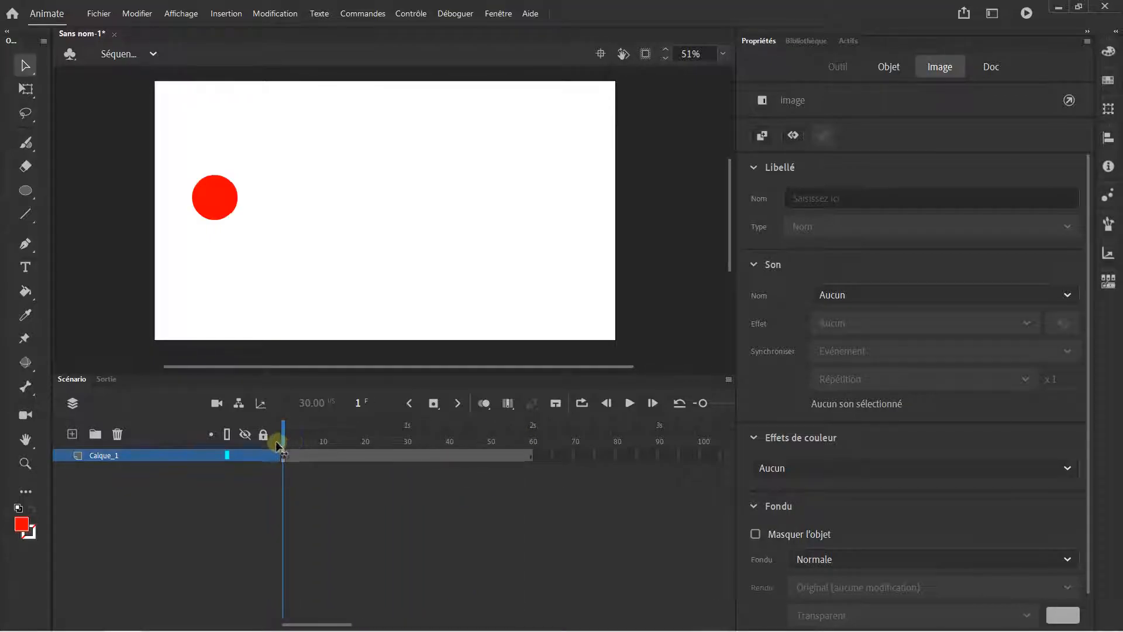
# Step: Delete the emptied frames 2 to 60 from Calque_1
pyautogui.click(526, 461)
pyautogui.moveTo(533, 456); pyautogui.dragTo(286, 461)
pyautogui.rightClick(307, 454)
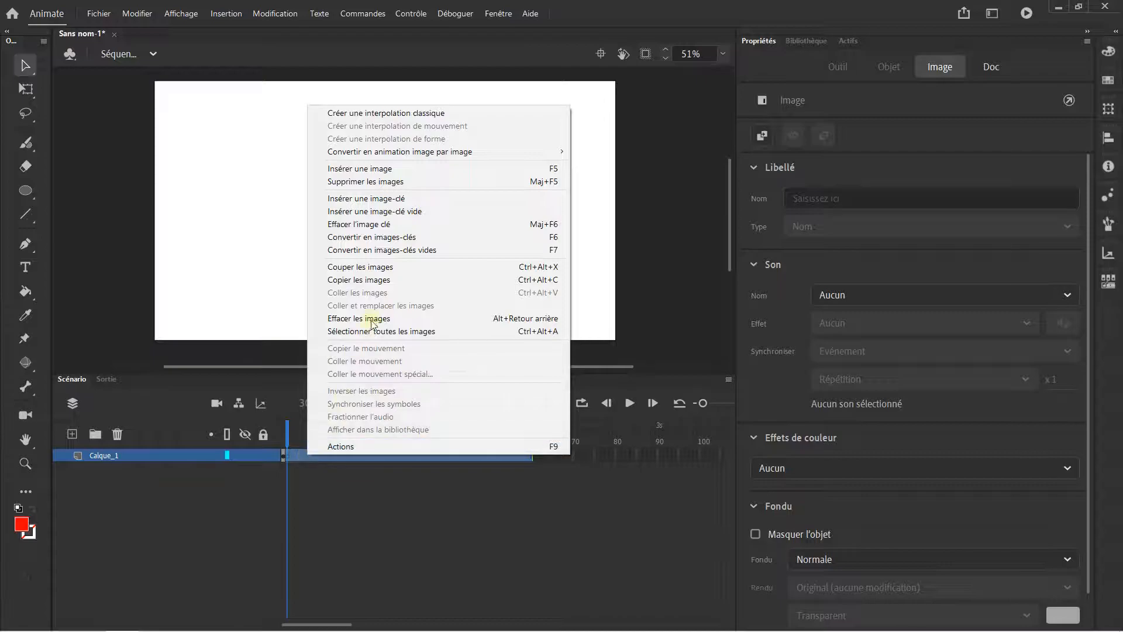
pyautogui.click(377, 174)
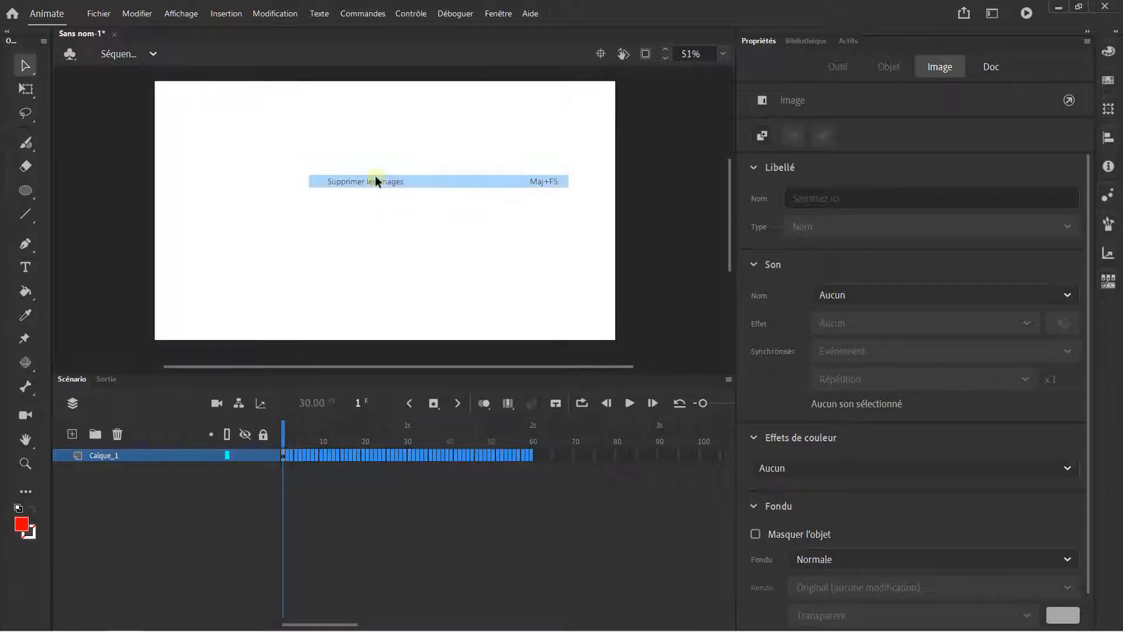
pyautogui.click(296, 476)
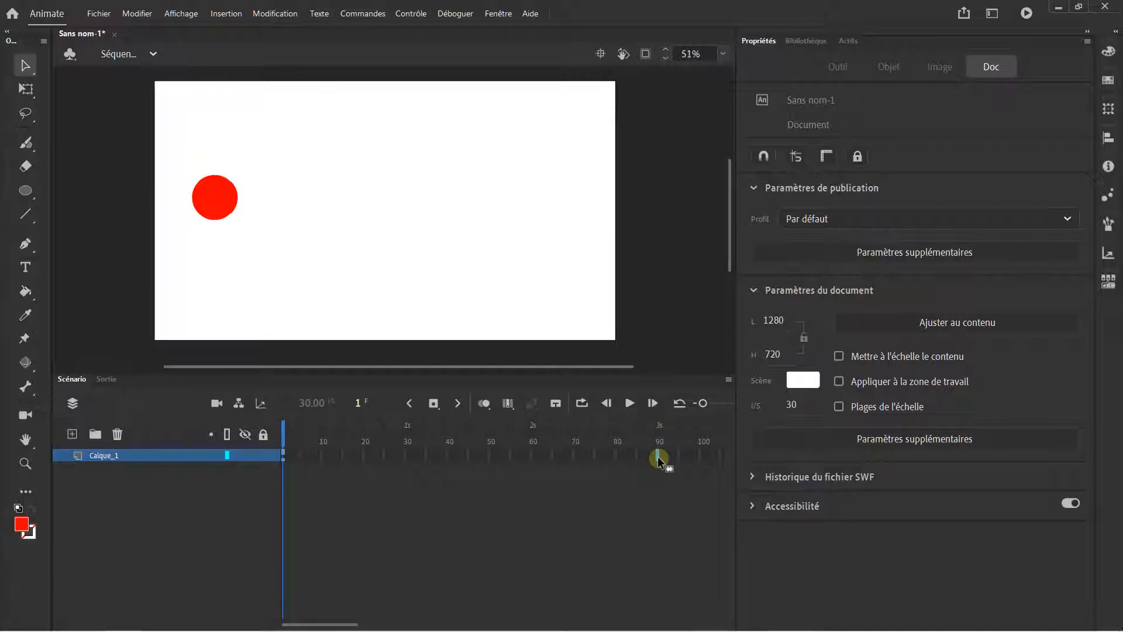
# Step: Extend Calque_1 by inserting a frame at frame 90, and create a motion tween on the whole span
pyautogui.rightClick(657, 457)
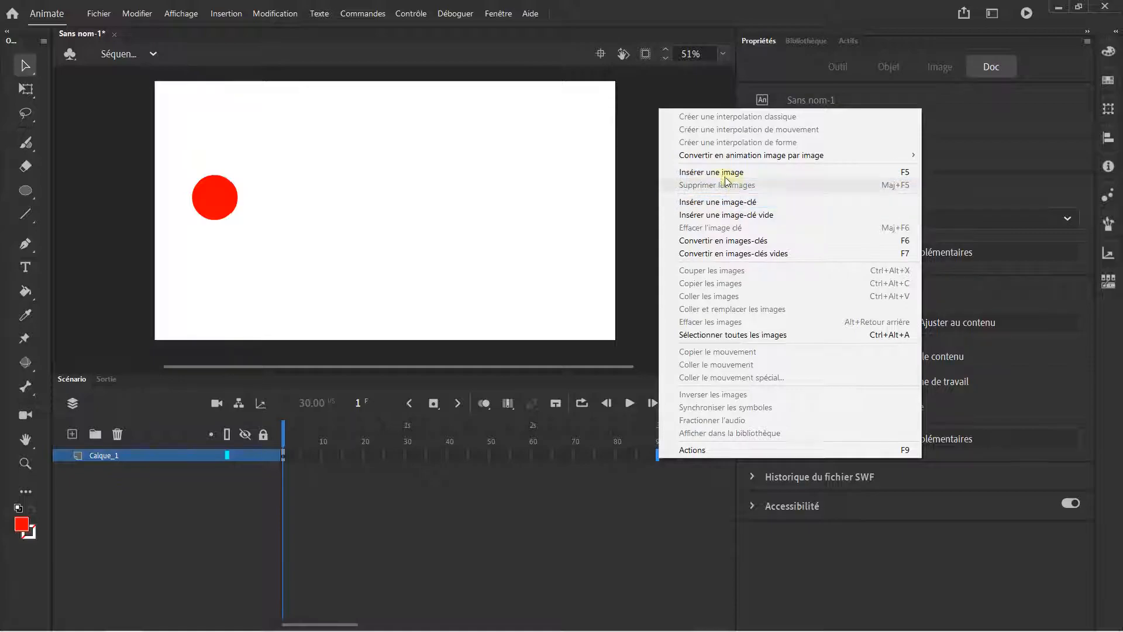
pyautogui.click(712, 173)
pyautogui.click(522, 457)
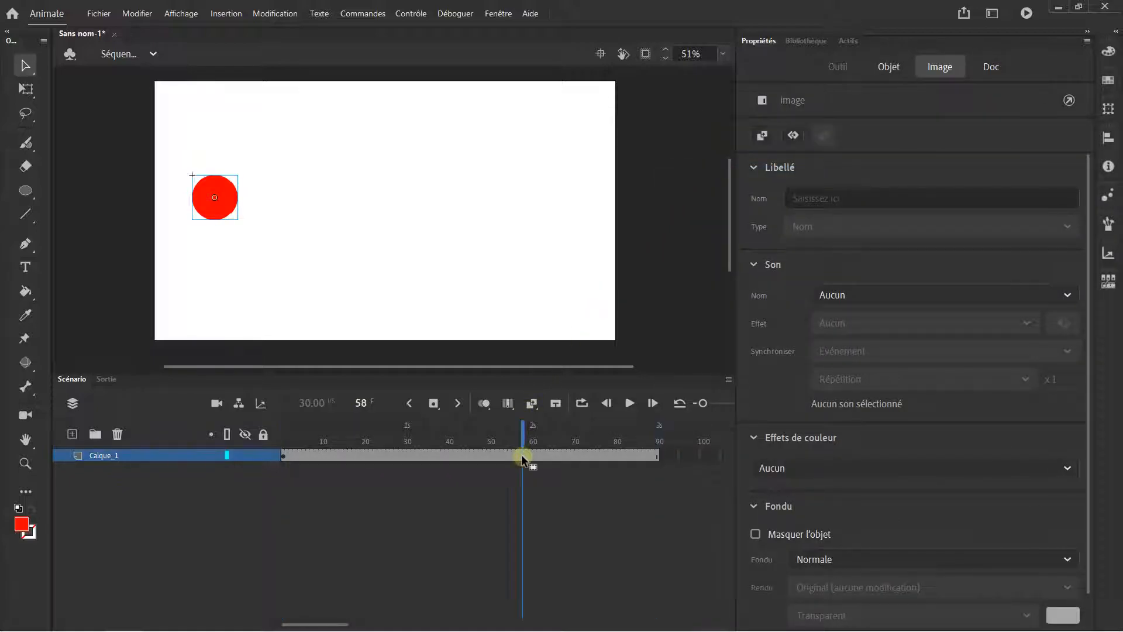
pyautogui.rightClick(524, 462)
pyautogui.click(629, 128)
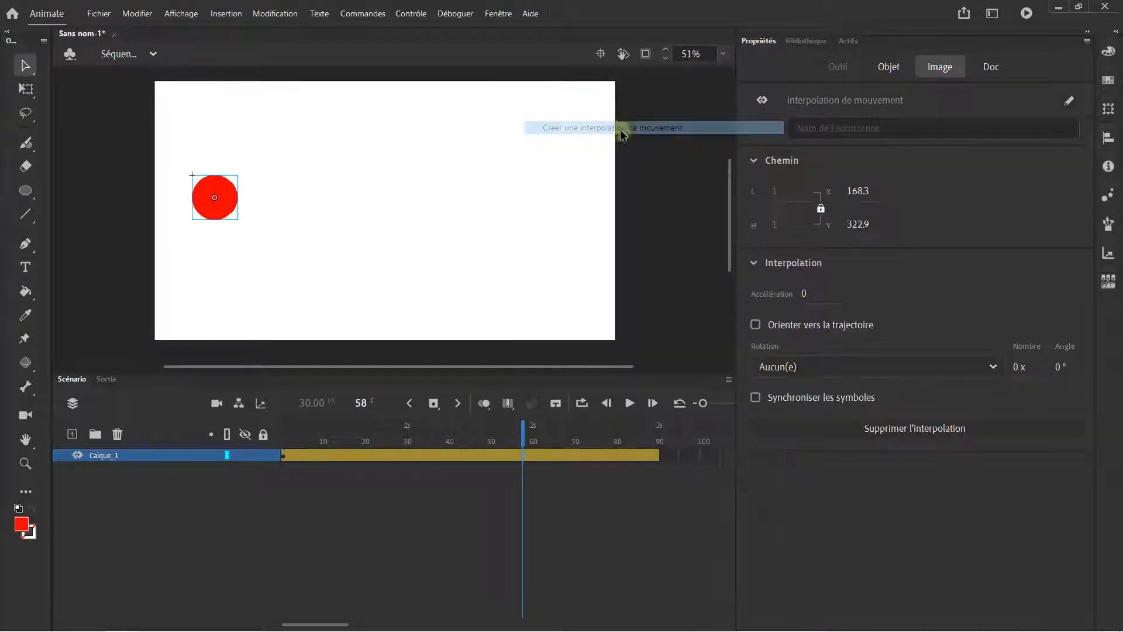
# Step: Move the circle to about X 440, Y 499 at frame 30, and up toward the stage's centre right at frame 61
pyautogui.moveTo(524, 432); pyautogui.dragTo(406, 454)
pyautogui.click(287, 251)
pyautogui.moveTo(227, 205); pyautogui.dragTo(348, 291)
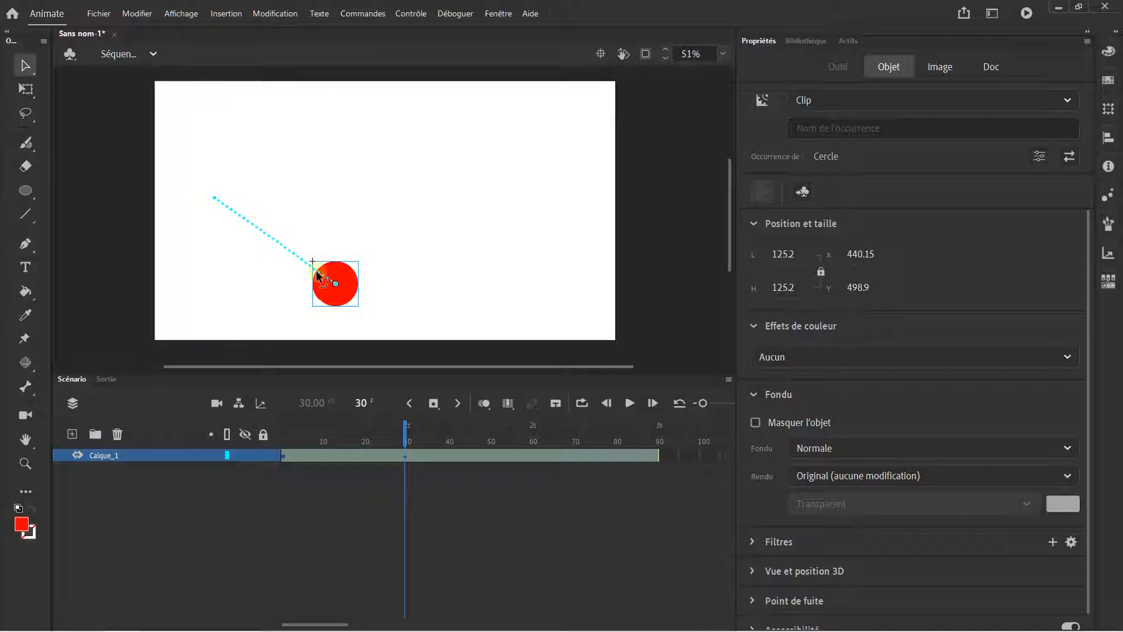
pyautogui.moveTo(407, 425); pyautogui.dragTo(534, 426)
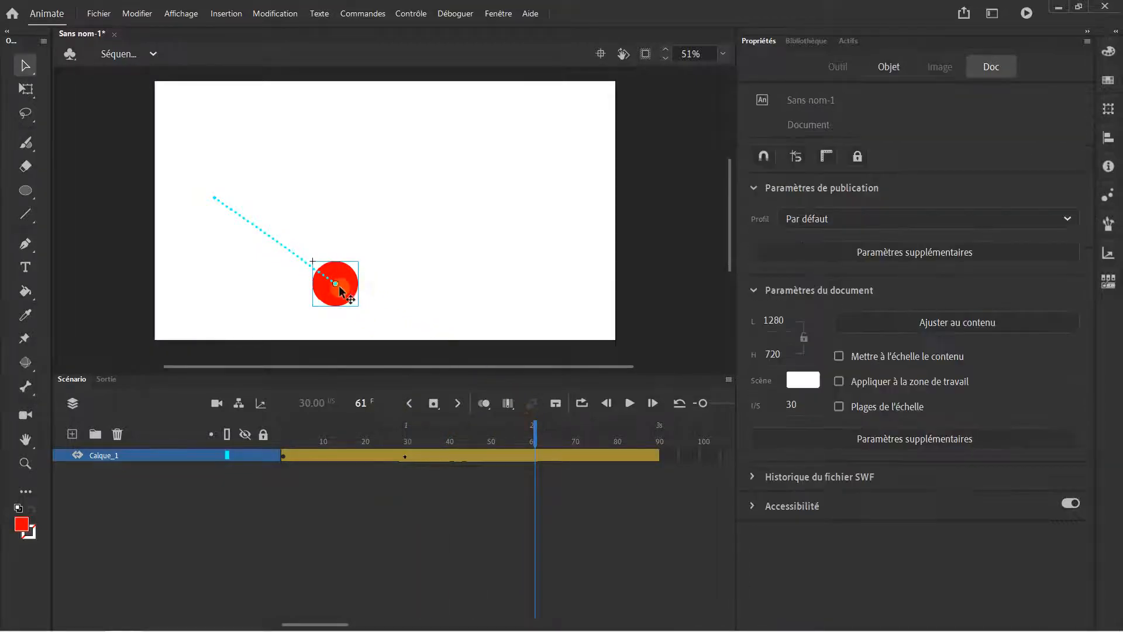
pyautogui.moveTo(341, 283); pyautogui.dragTo(435, 237)
# Step: Move the circle down and right at about frame 75, and up to about X 1023, Y 176 at frame 90
pyautogui.moveTo(534, 427); pyautogui.dragTo(594, 430)
pyautogui.moveTo(451, 240); pyautogui.dragTo(491, 270)
pyautogui.moveTo(594, 427); pyautogui.dragTo(658, 429)
pyautogui.moveTo(480, 257); pyautogui.dragTo(551, 160)
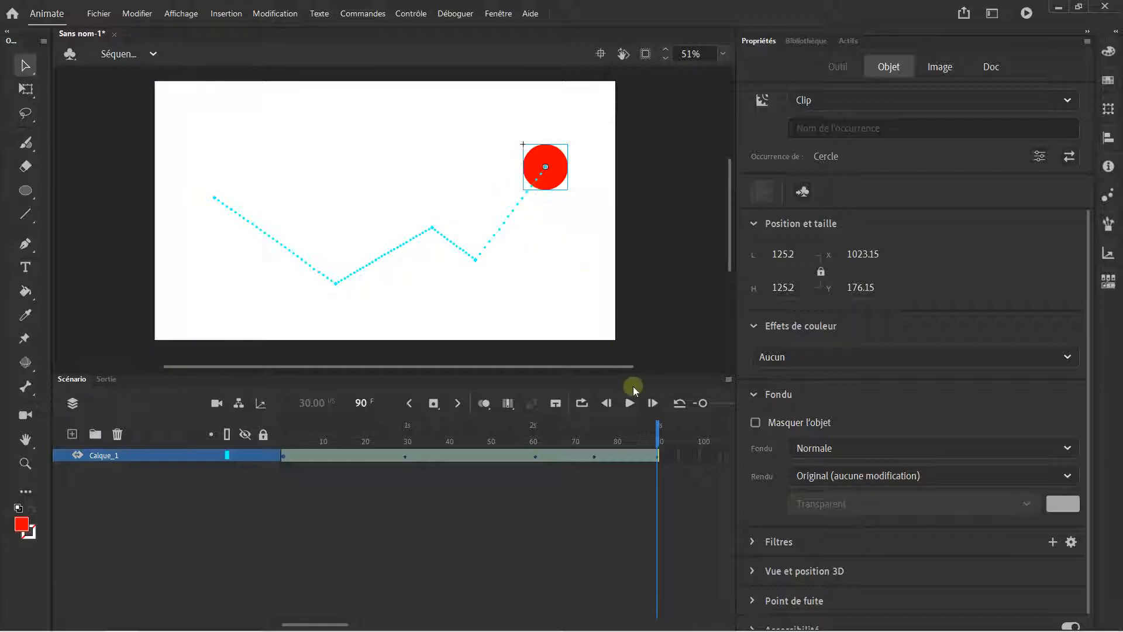
# Step: Play the motion-tweened animation on the stage from frame 1
pyautogui.click(651, 436)
pyautogui.moveTo(650, 433); pyautogui.dragTo(256, 418)
pyautogui.press('Return')
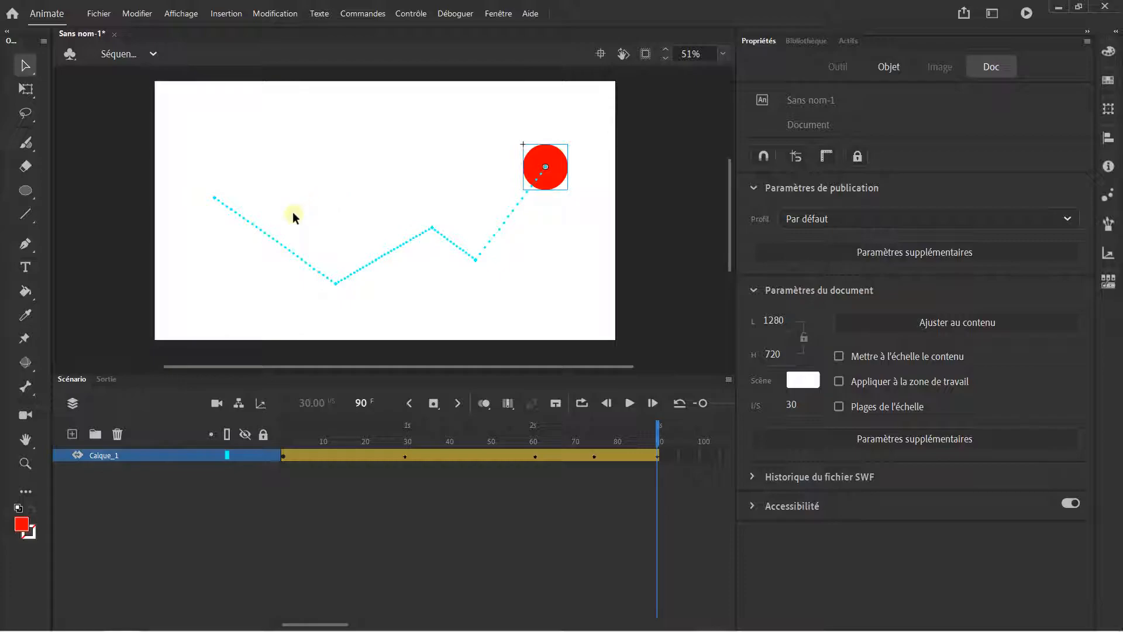
# Step: Bend the motion path's straight segments upward into three successive bounce-like curves
pyautogui.moveTo(262, 233); pyautogui.dragTo(278, 200)
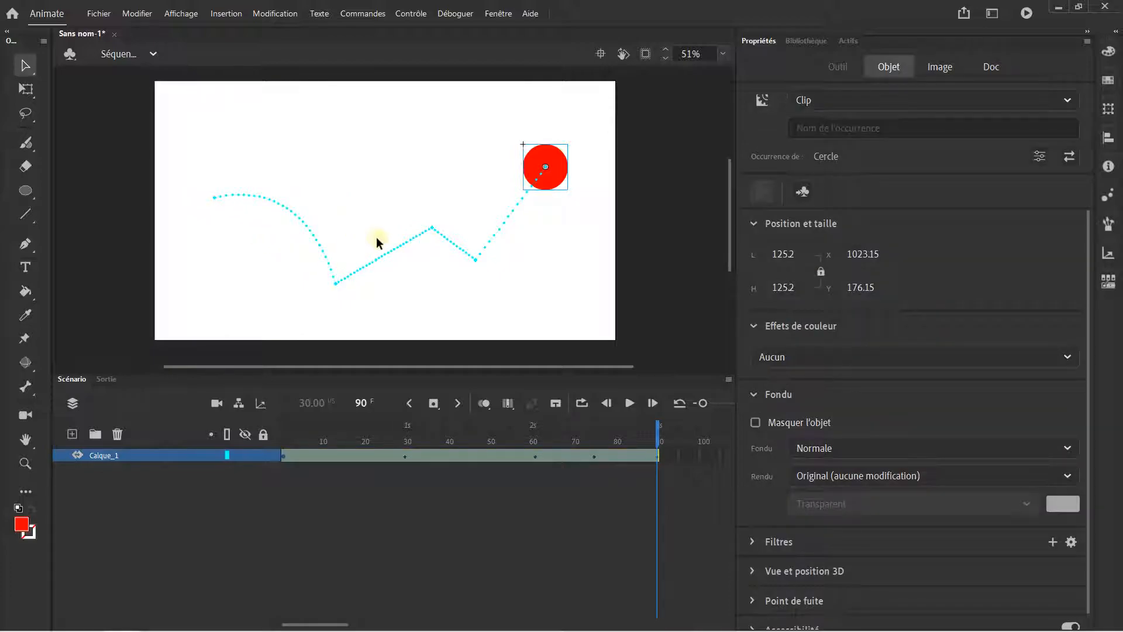
pyautogui.moveTo(384, 255); pyautogui.dragTo(375, 234)
pyautogui.click(506, 220)
pyautogui.moveTo(506, 220); pyautogui.dragTo(505, 216)
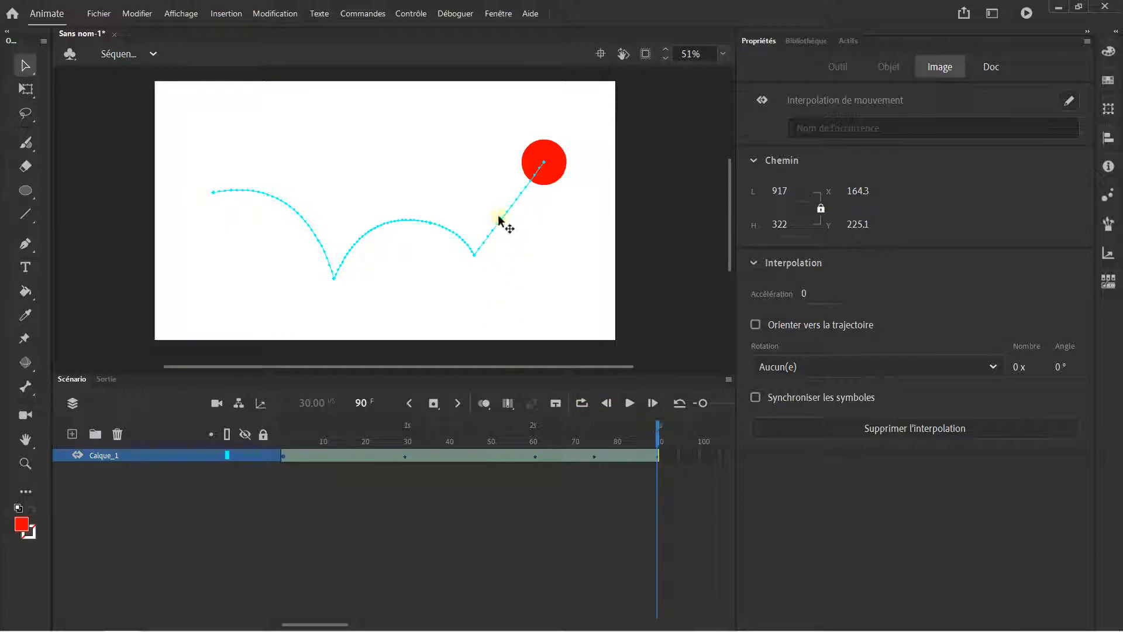
pyautogui.click(29, 73)
pyautogui.click(473, 268)
pyautogui.moveTo(484, 236); pyautogui.dragTo(477, 221)
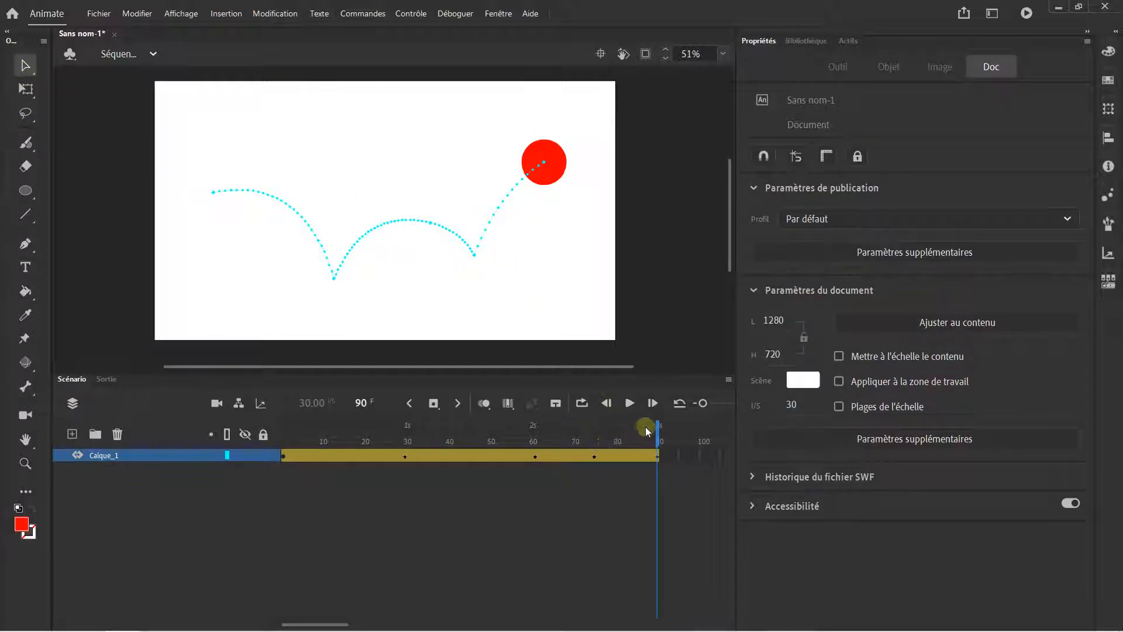
# Step: Play the animation from frame 1 to review the circle's movement along the curved path
pyautogui.moveTo(646, 432); pyautogui.dragTo(237, 420)
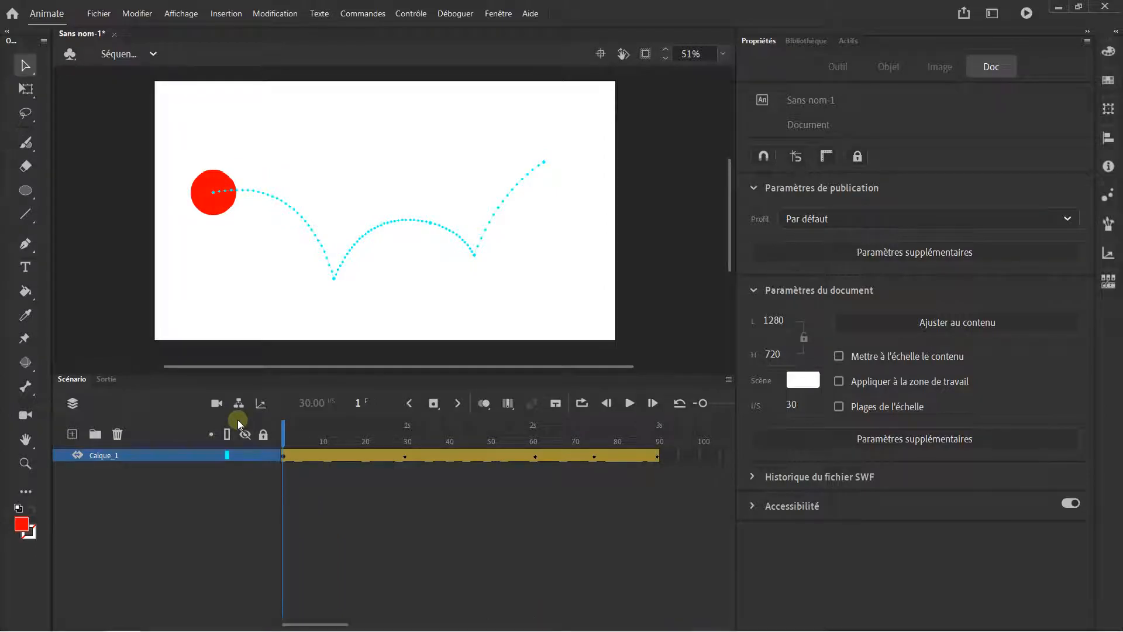
pyautogui.press('Return')
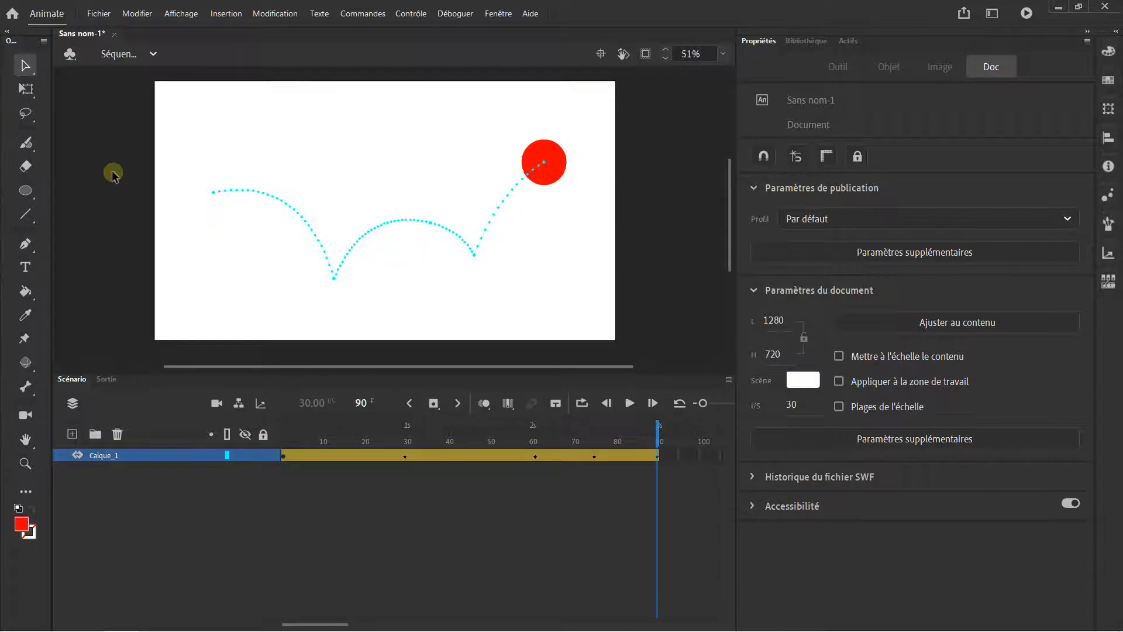
pyautogui.scroll(-1, 113, 174)
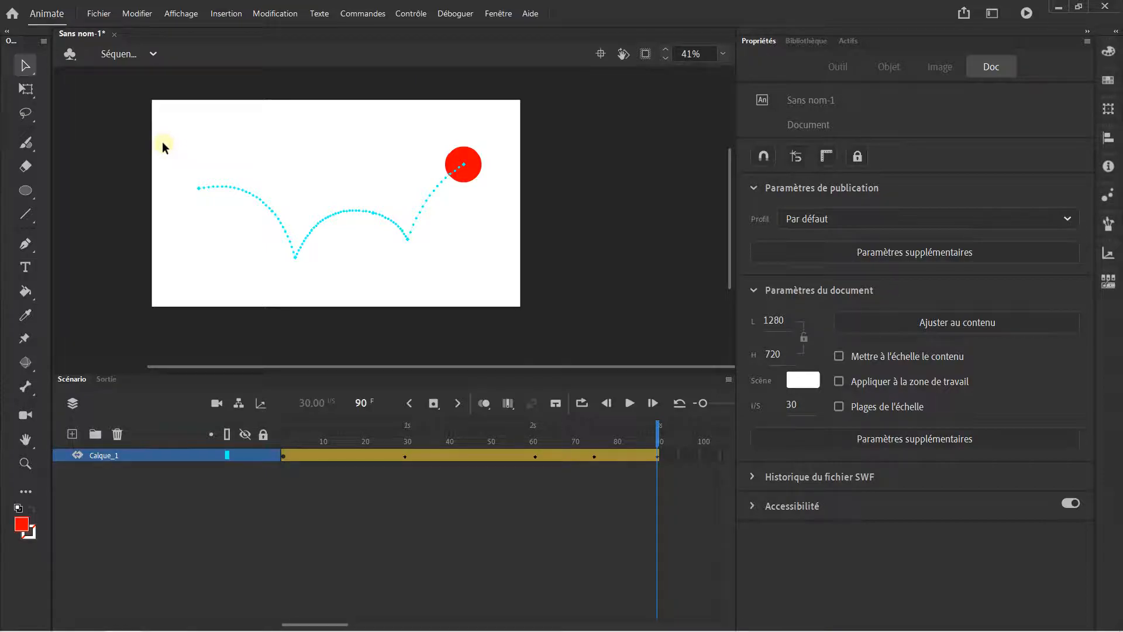
pyautogui.moveTo(164, 148); pyautogui.dragTo(181, 147)
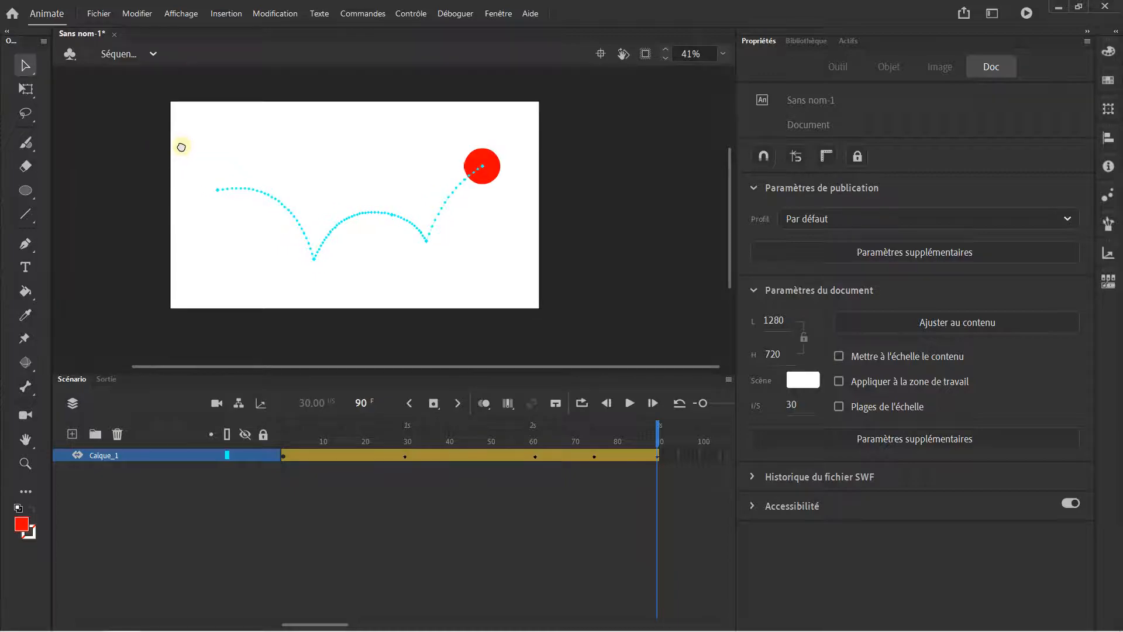